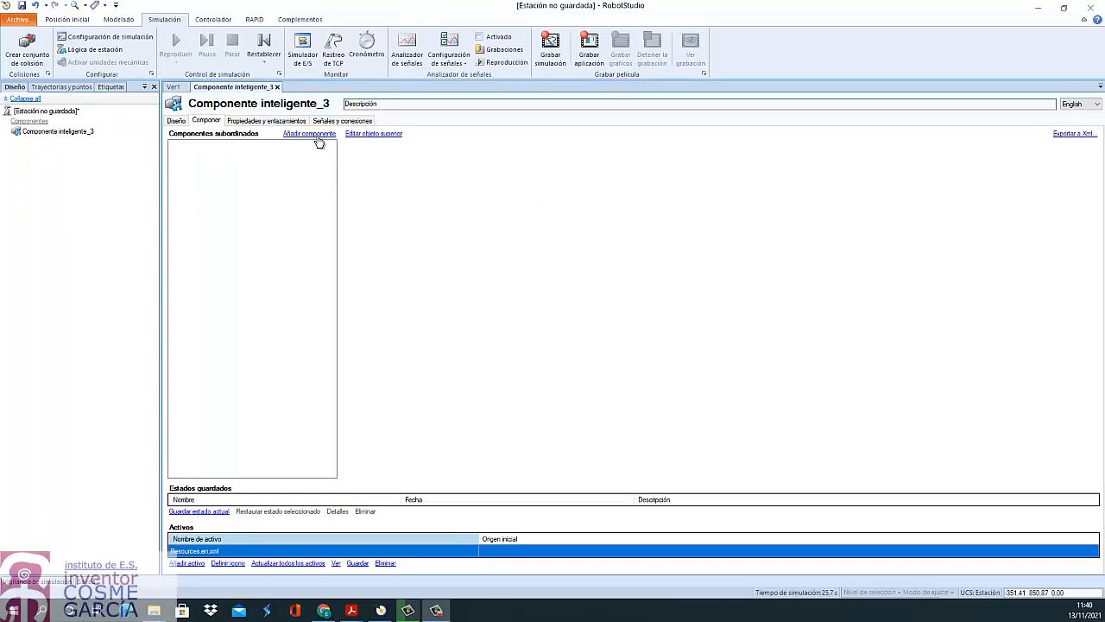
- Add a LogicExpression component to Componente inteligente_3 and place its block in the upper middle of the design diagram
left_click(316, 136)
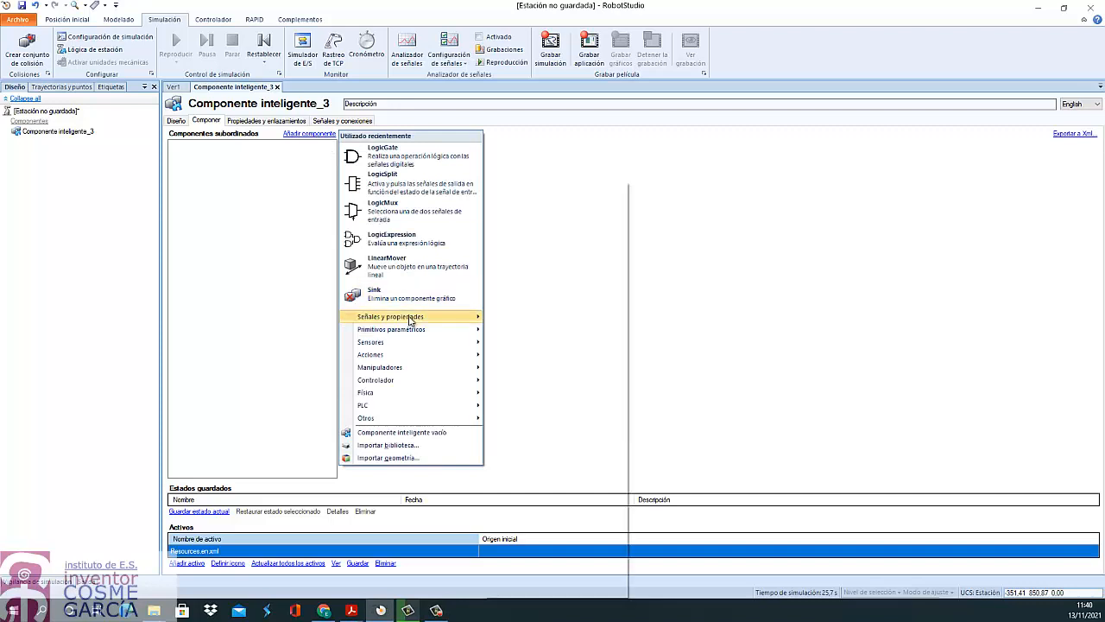
mouse_move(415, 318)
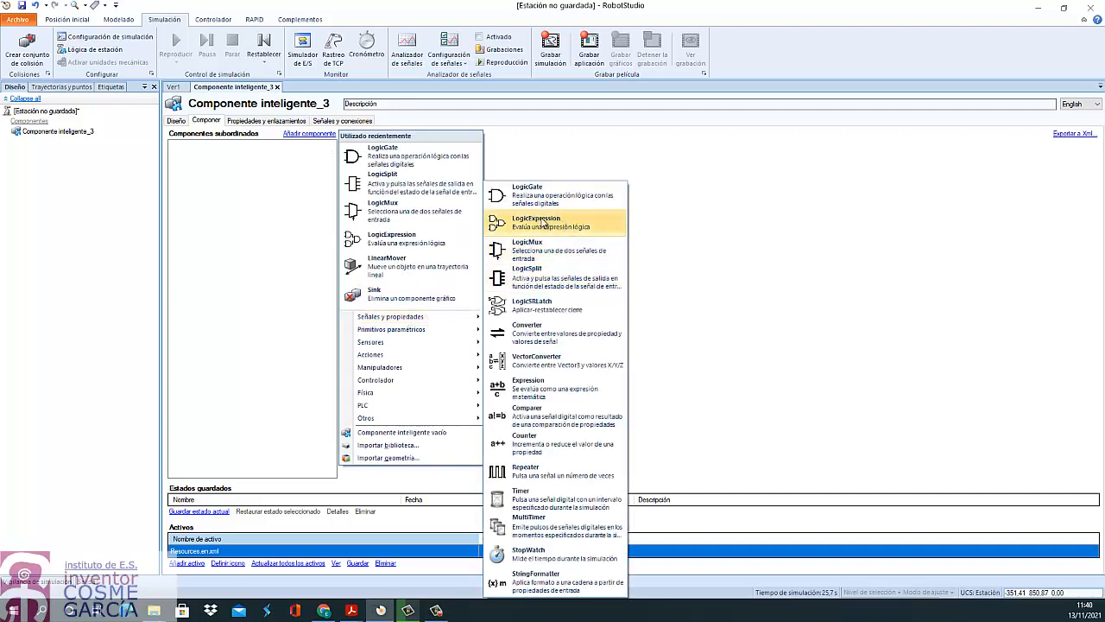
left_click(536, 223)
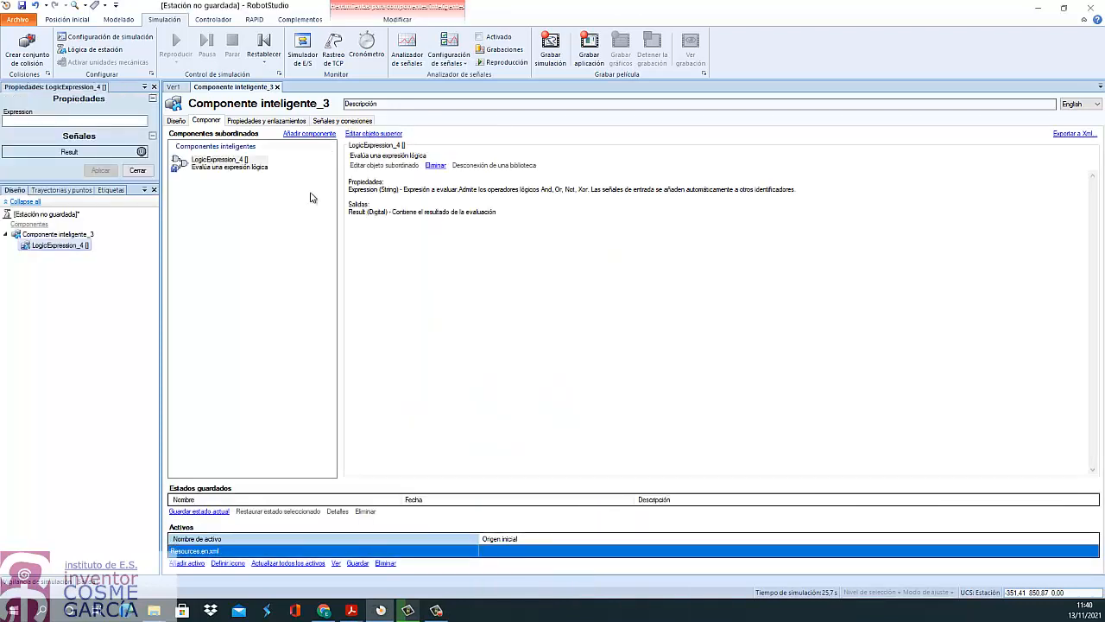
left_click(177, 121)
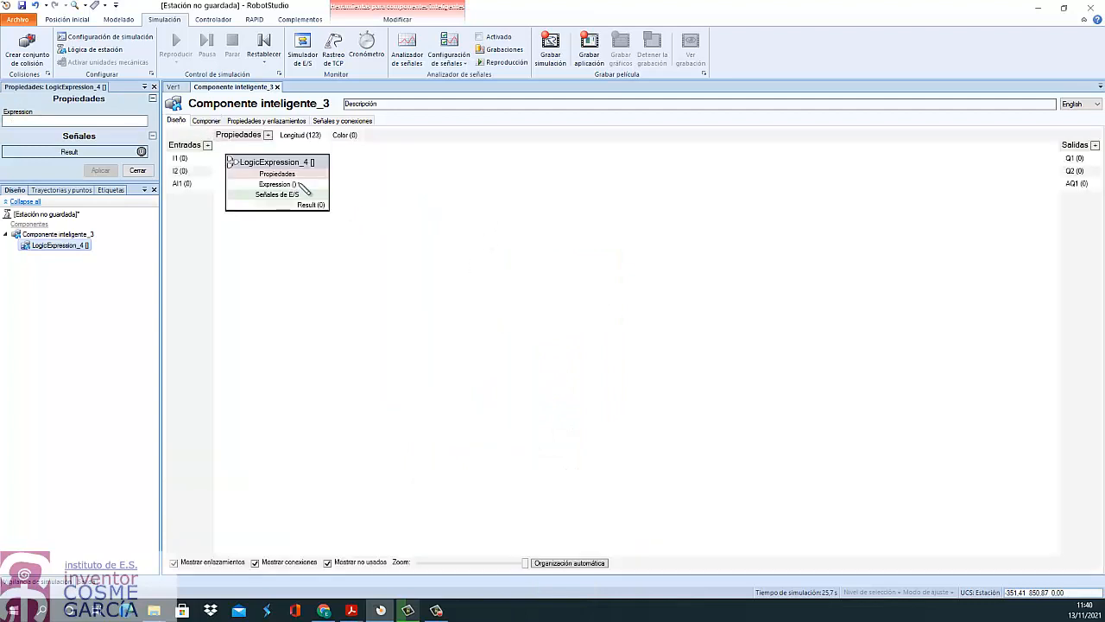
left_click_drag(279, 162, 399, 234)
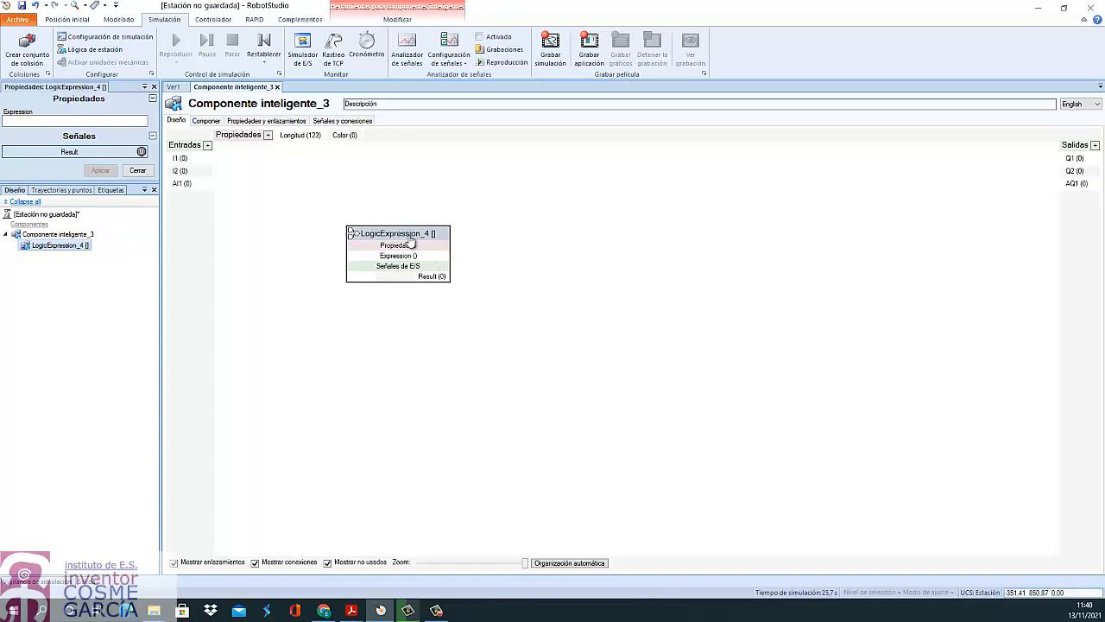
left_click_drag(407, 238, 391, 206)
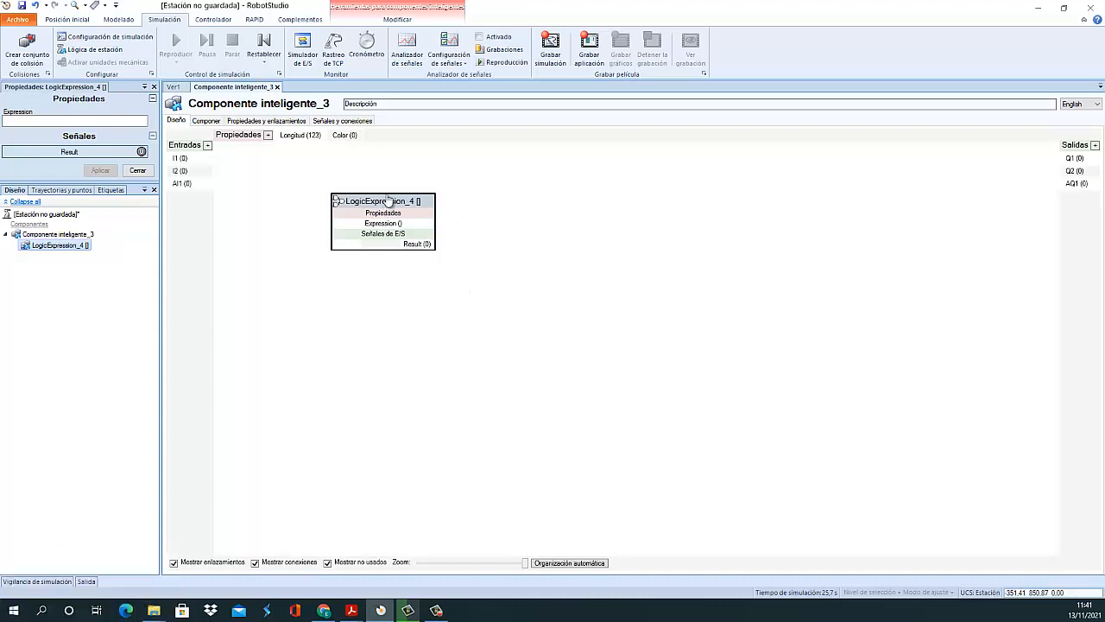
- Set the LogicExpression's expression to "Blanco and Enbotella" and apply it
left_click(56, 123)
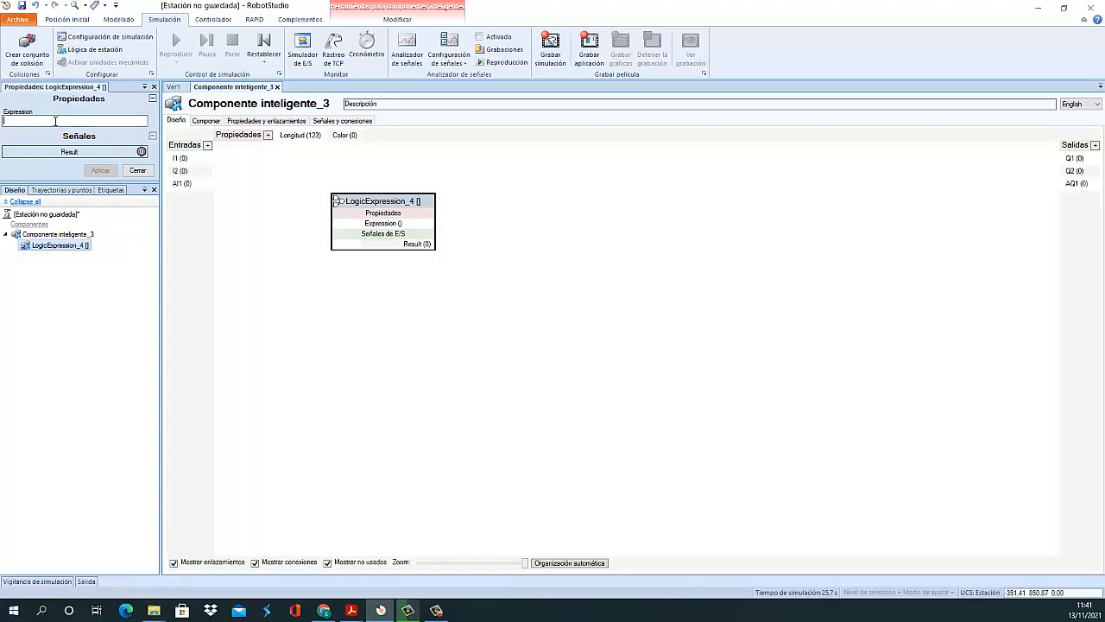
type("8")
type("lanco an")
type("d En")
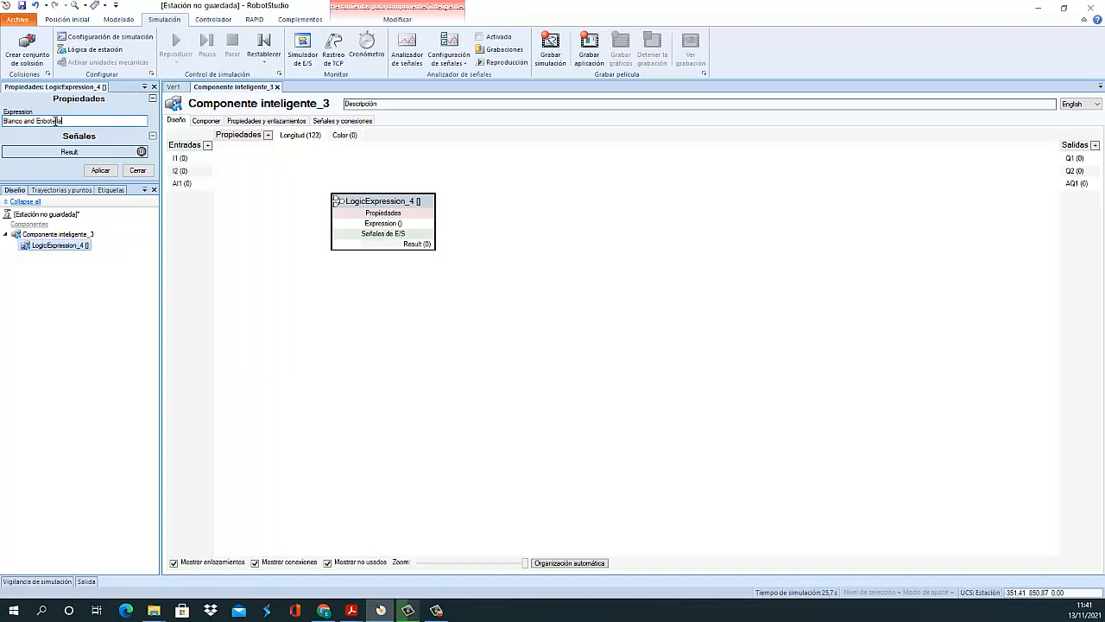
type("botella")
left_click(101, 170)
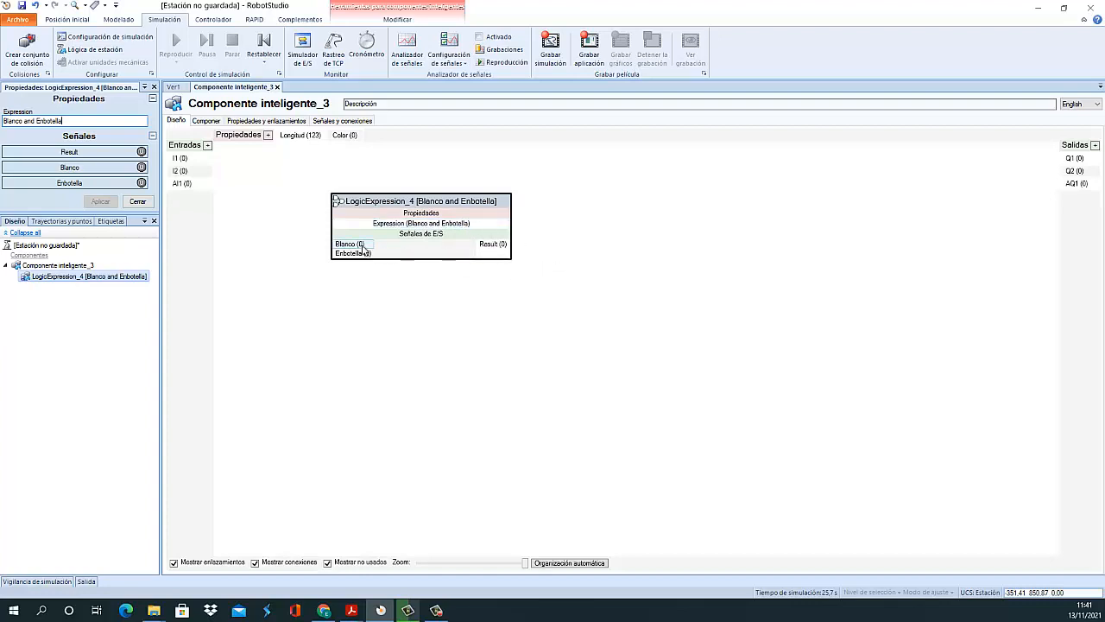
- Test the LogicExpression by switching Blanco and Enbotella on separately and together, then return both signals to 0
left_click(141, 168)
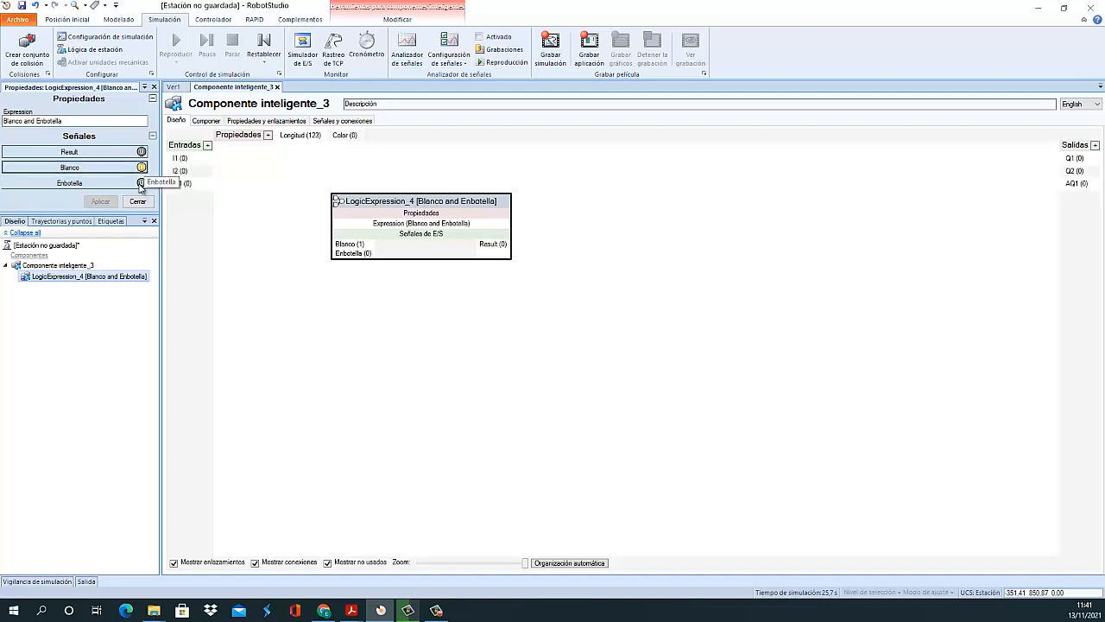
left_click(141, 183)
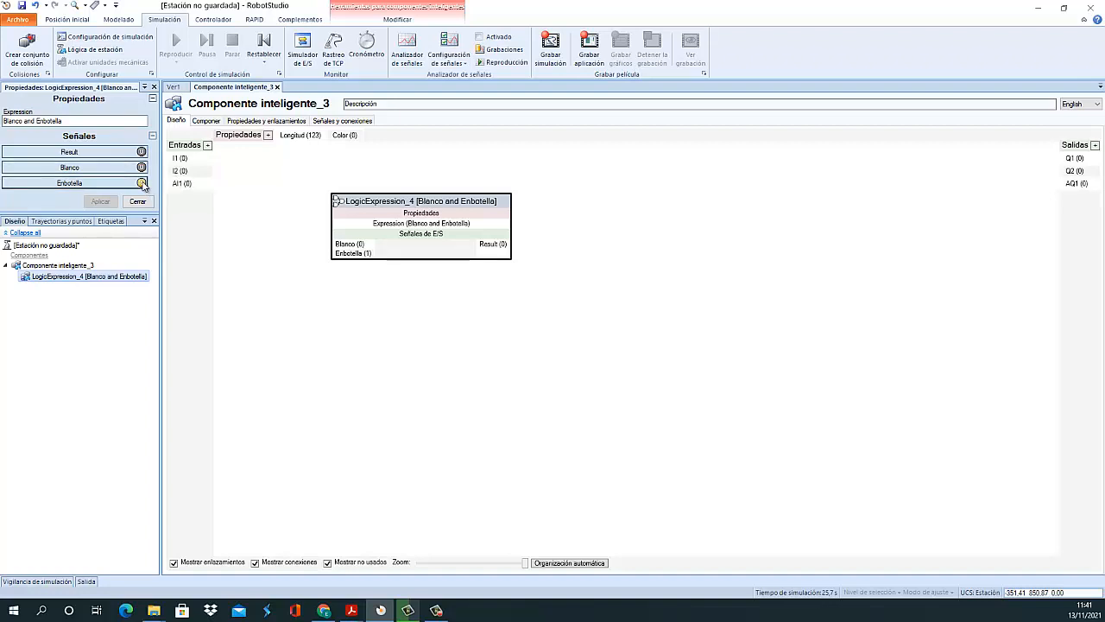
left_click(141, 167)
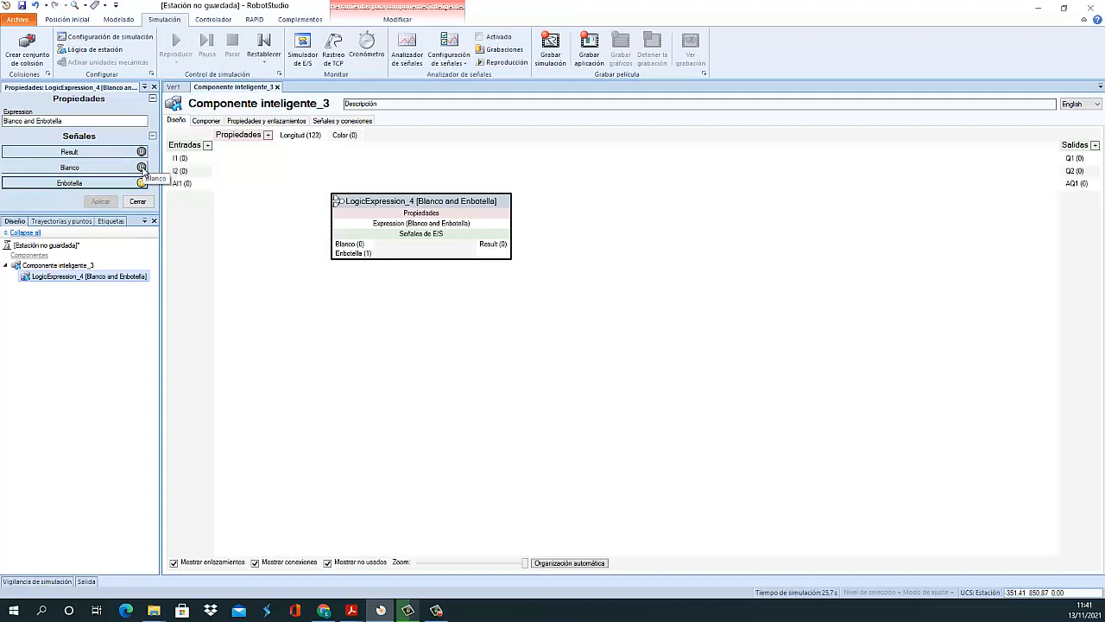
left_click(142, 168)
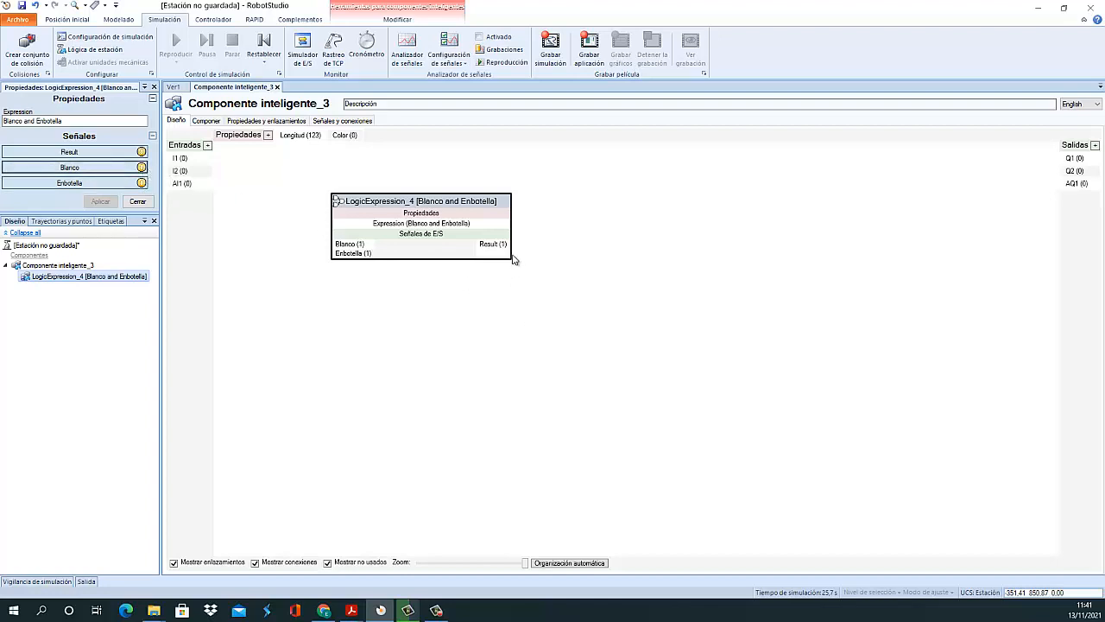
left_click(142, 167)
left_click(142, 183)
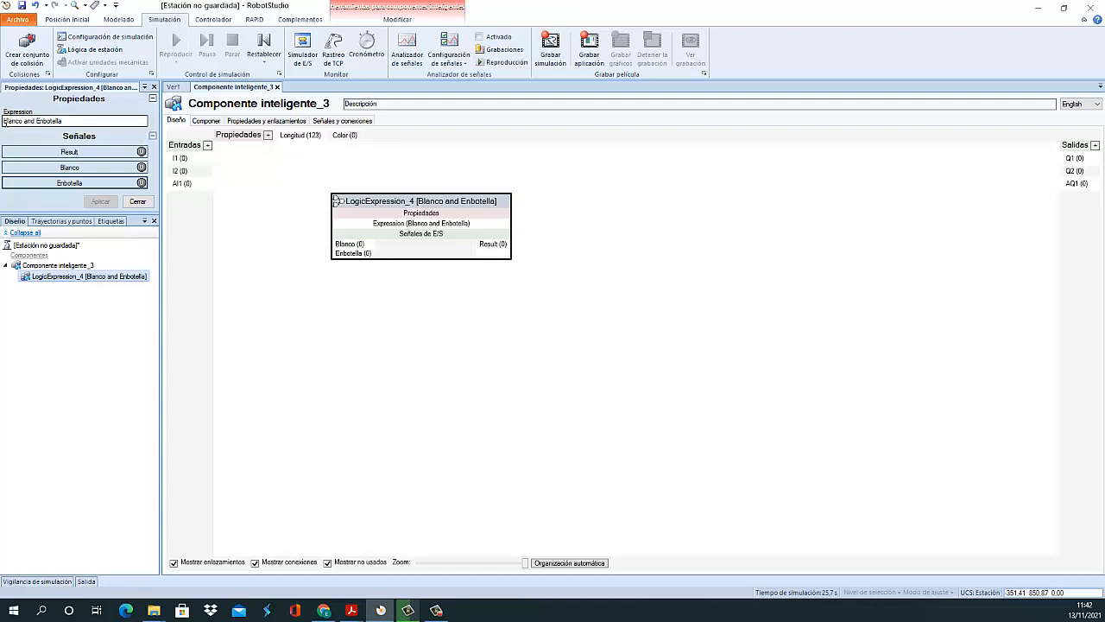
- Extend the expression to "(Blanco and Enbotella) or not Dedia", apply it, and switch the Dedia signal to 1
left_click(31, 122)
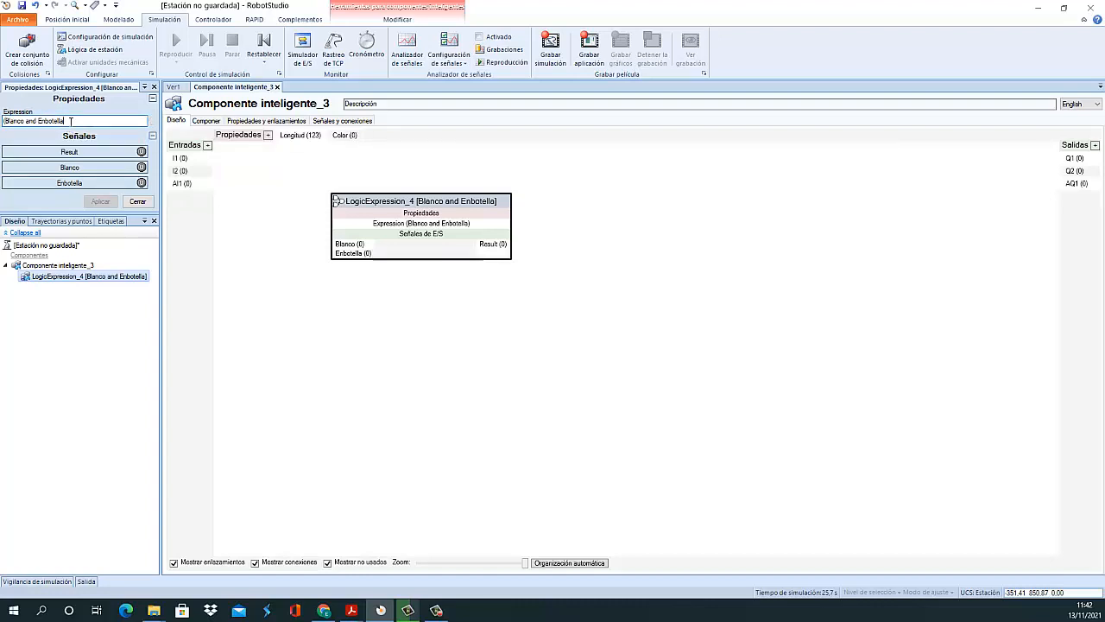
type(") or not Dedia")
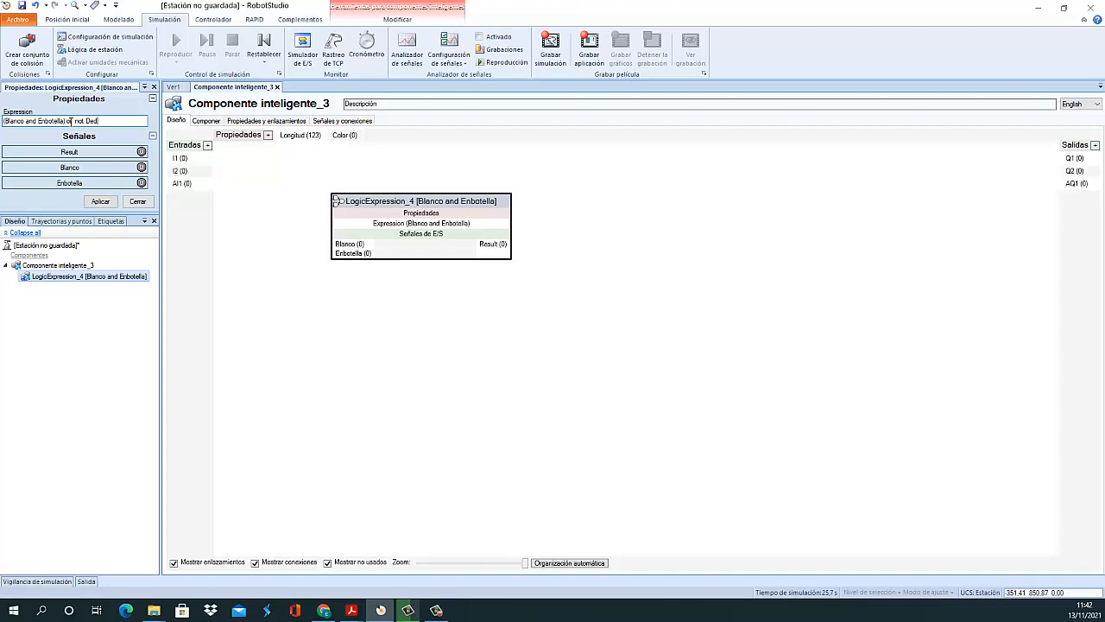
left_click(99, 202)
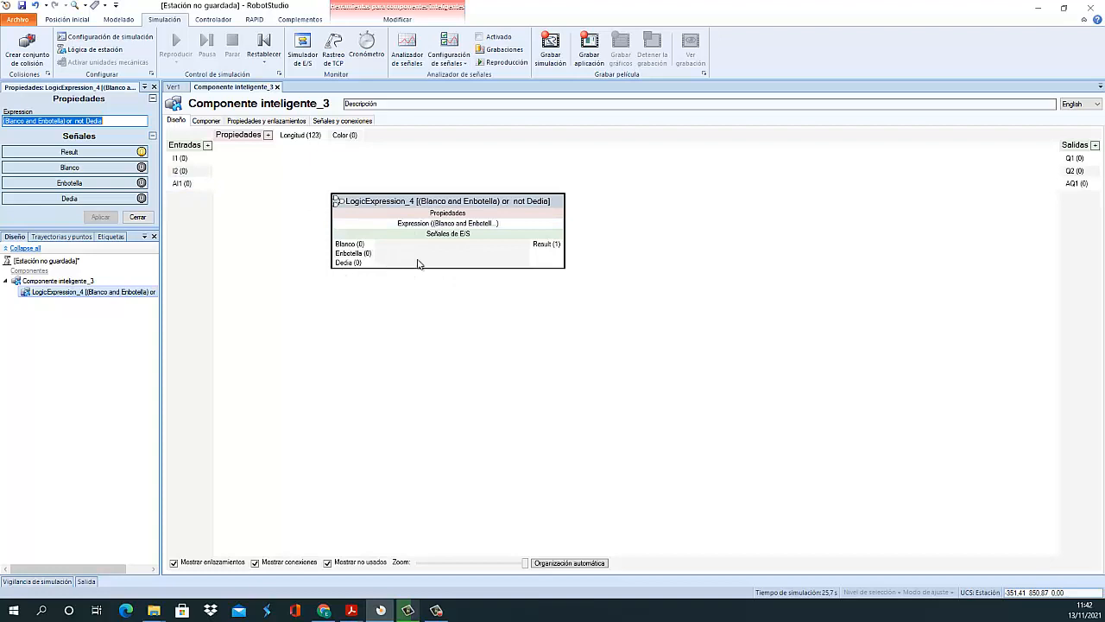
left_click(142, 201)
left_click(143, 201)
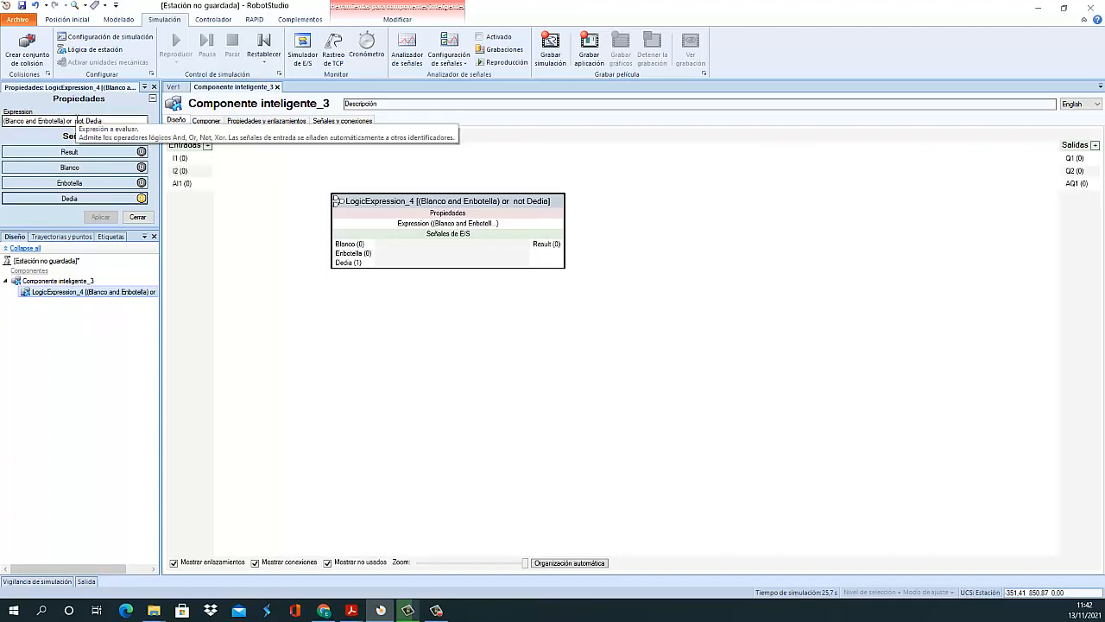
- Enclose the negated term in parentheses so the expression reads "(Blanco and Enbotella) or (not Dedia)", and apply it
left_click(74, 120)
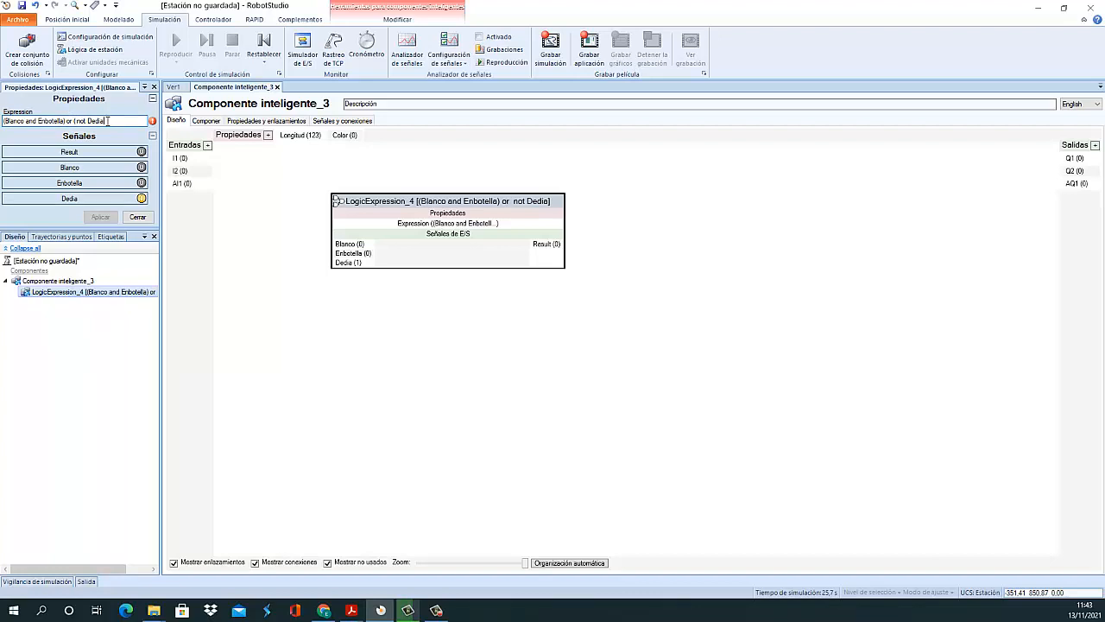
type(")")
left_click(101, 217)
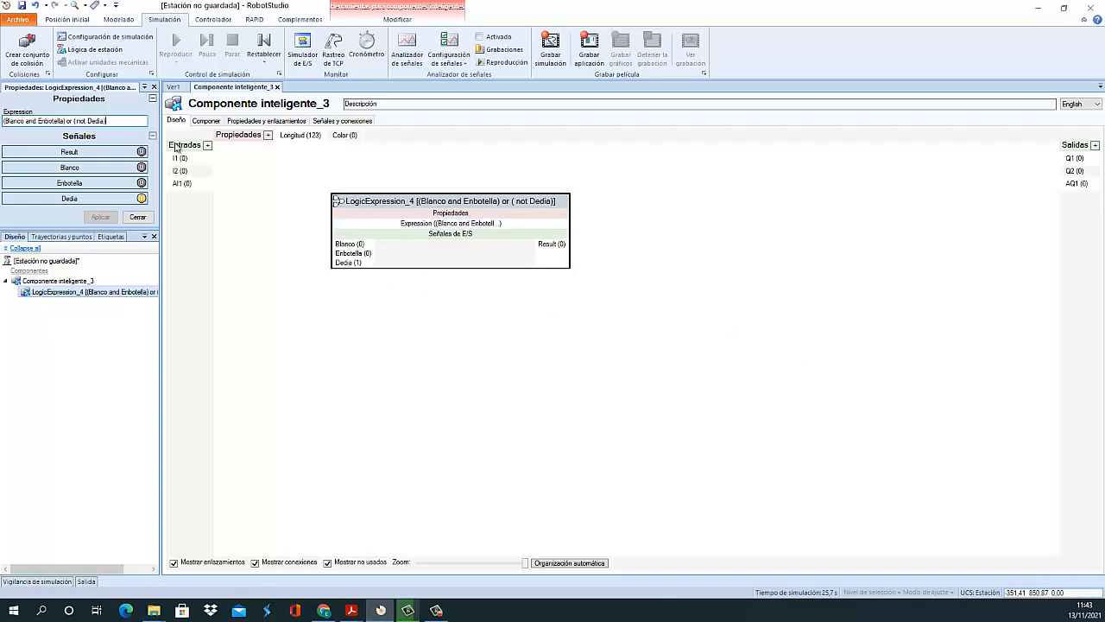
- Add a LogicMux component and place its block below the LogicExpression block in the design diagram
left_click(207, 121)
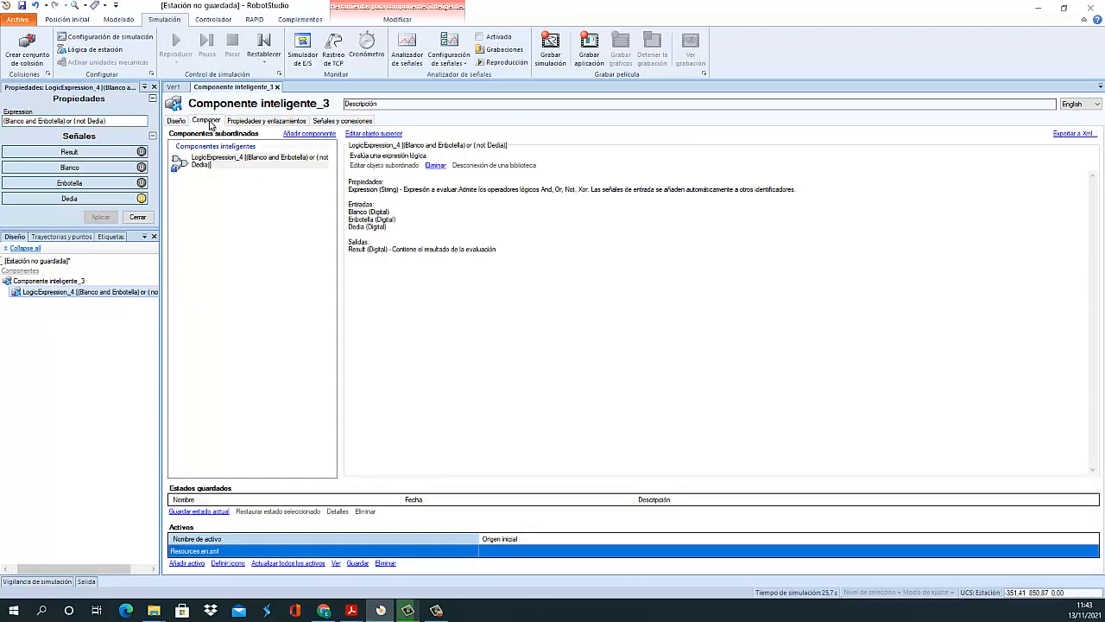
left_click(306, 134)
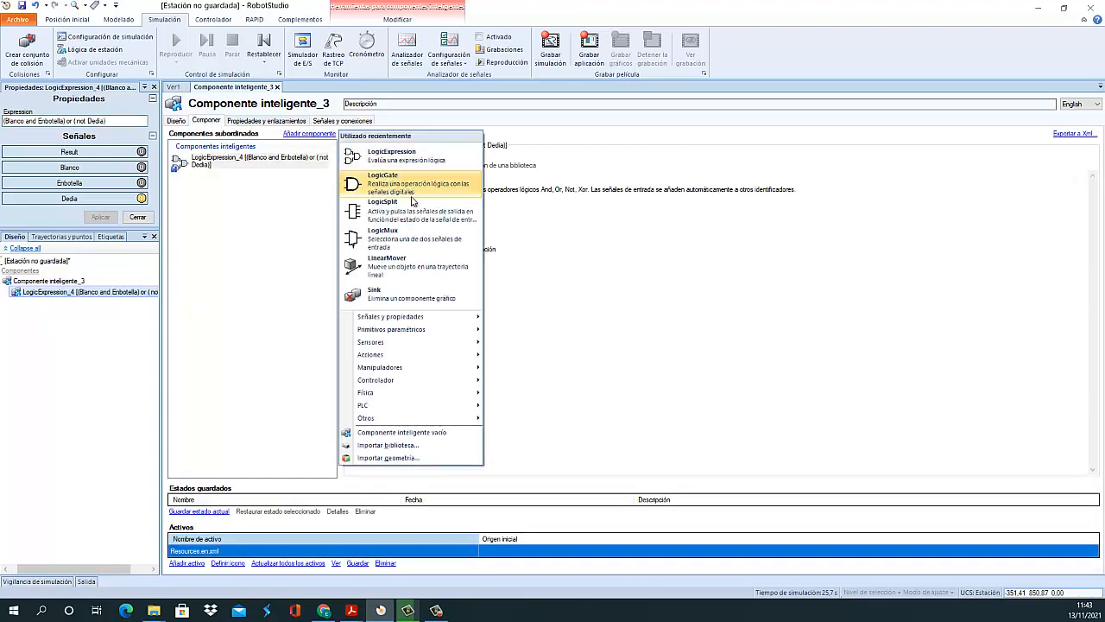
mouse_move(432, 317)
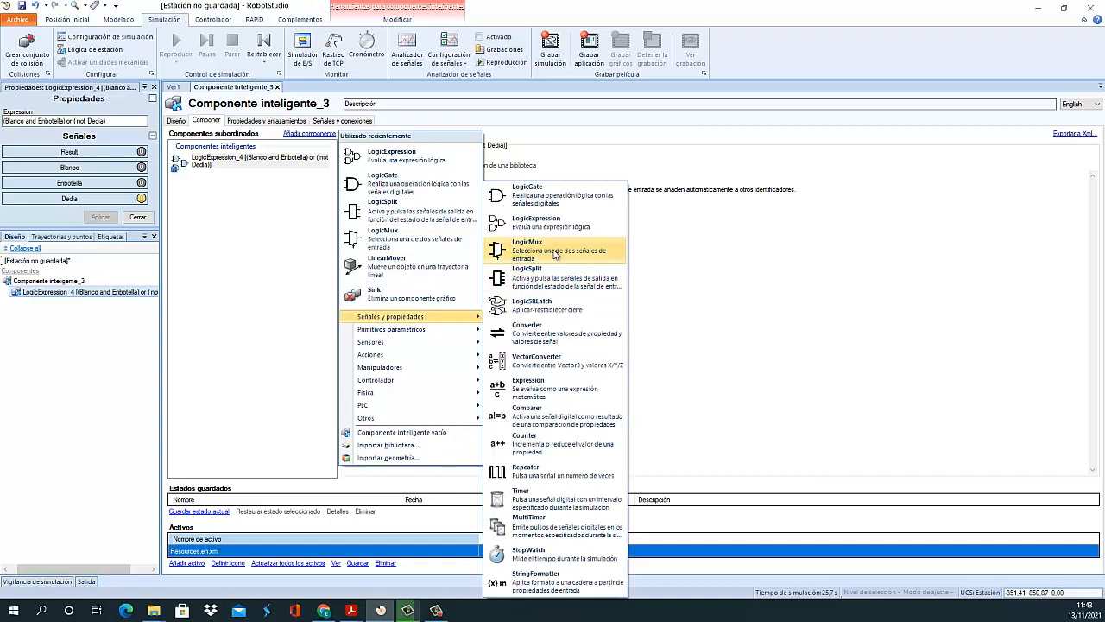
left_click(550, 252)
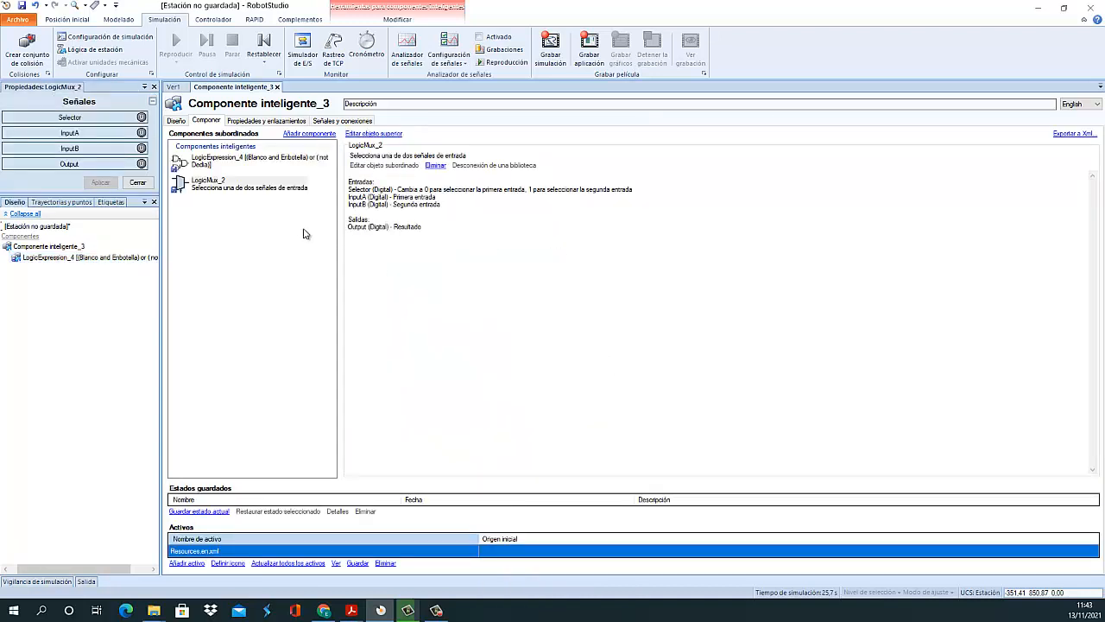
left_click(177, 121)
left_click_drag(278, 163, 438, 323)
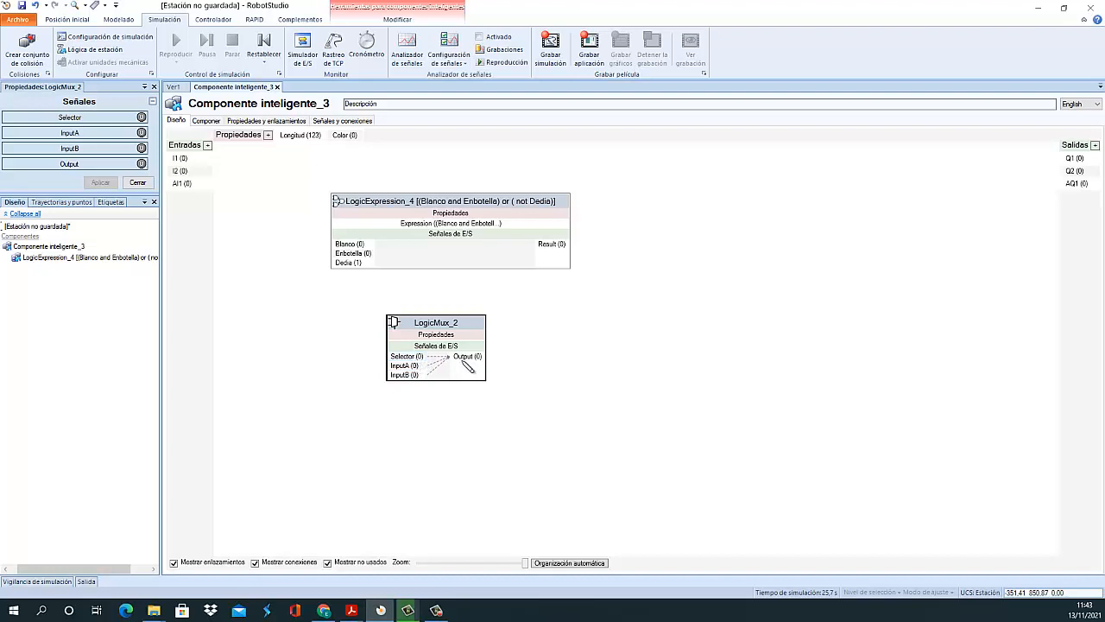
- Select the LogicMux block and switch its InputA signal to 1
left_click(405, 368)
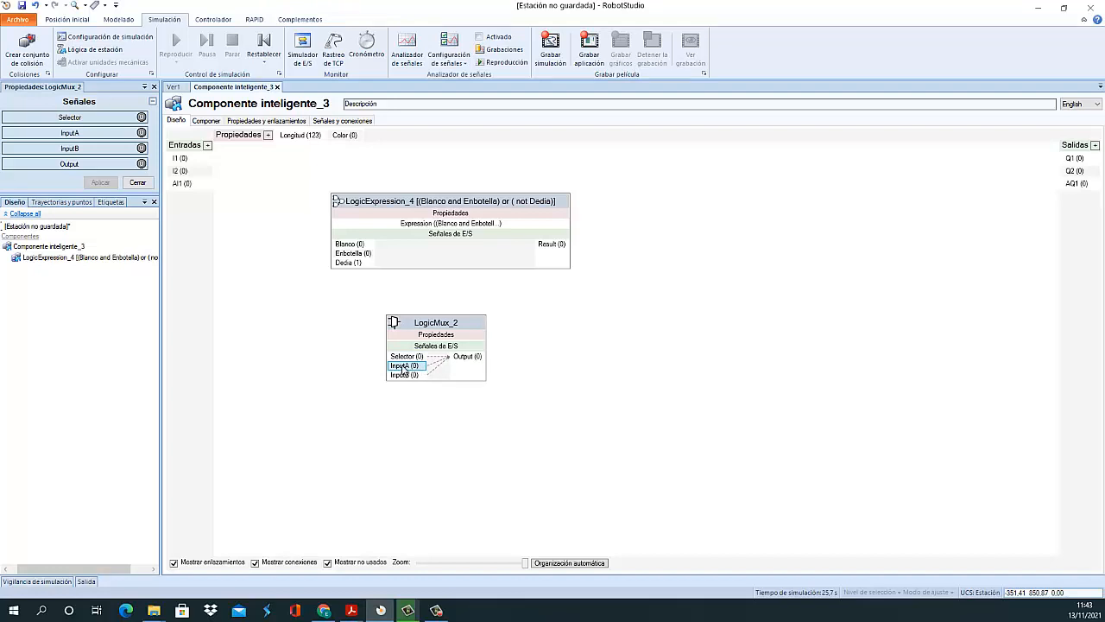
left_click(434, 322)
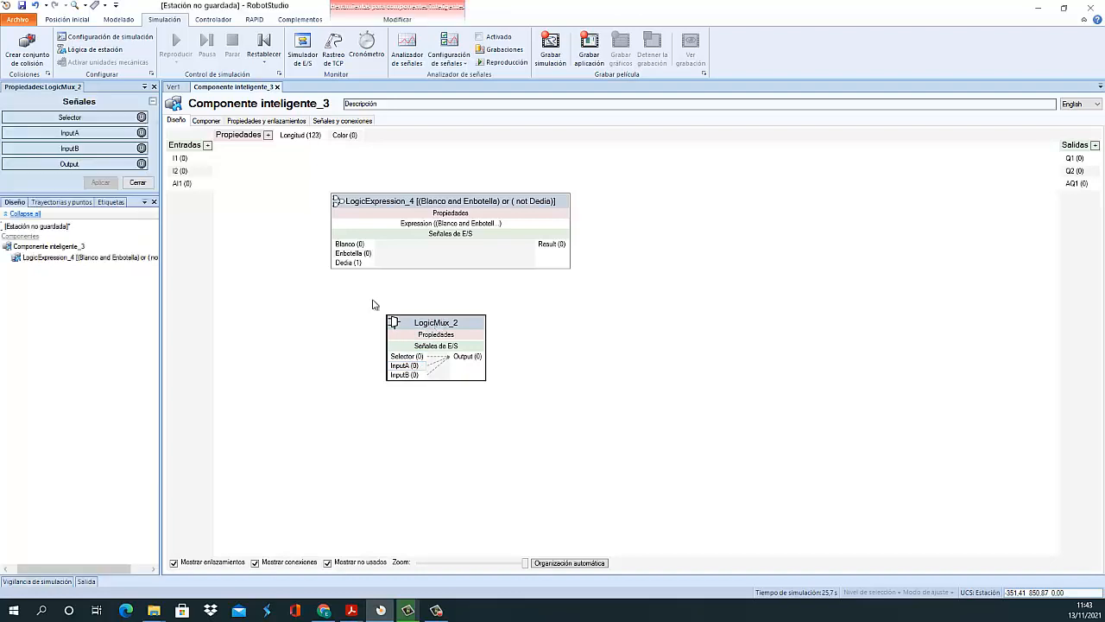
left_click(141, 133)
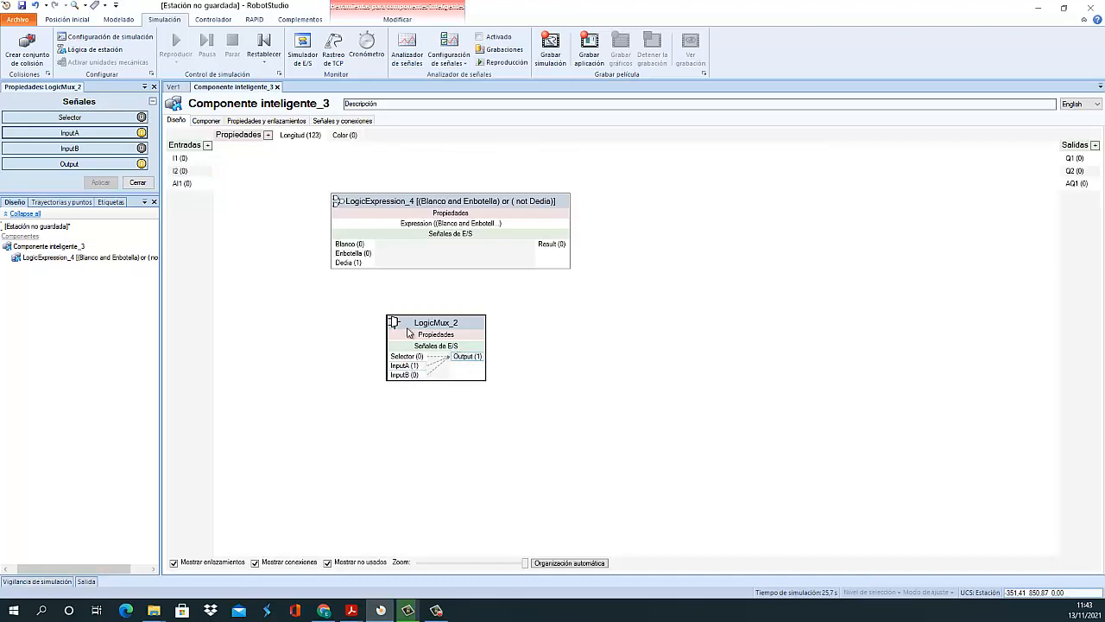
- Toggle the LogicMux Selector repeatedly between 1 and 0, leave it at 0, and move the block closer beneath the LogicExpression
left_click(142, 118)
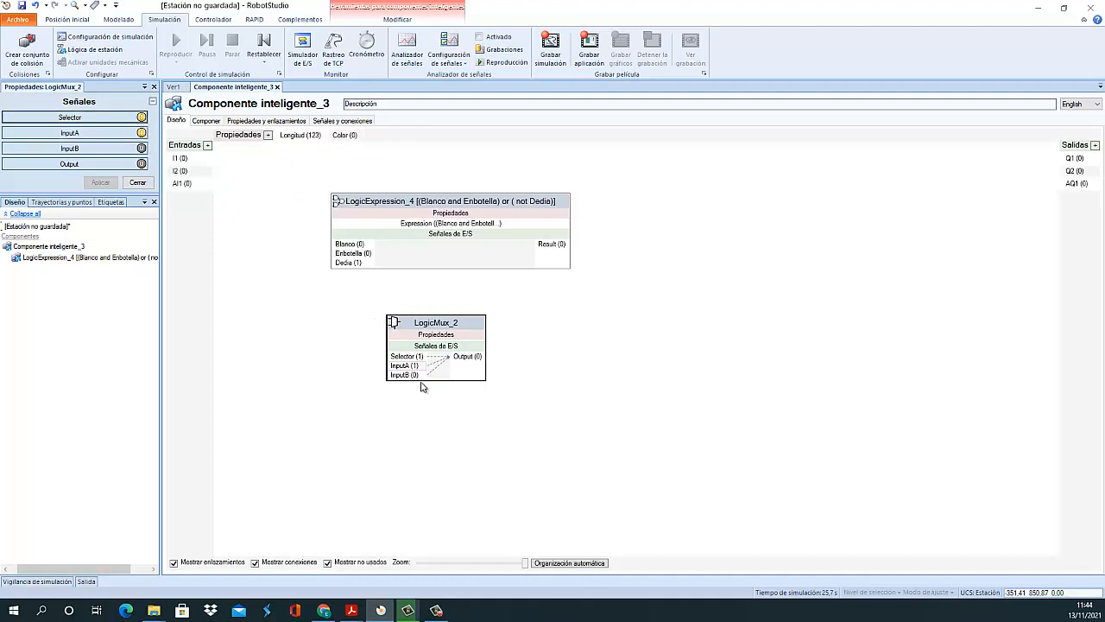
left_click(142, 117)
left_click(142, 117)
left_click(141, 118)
left_click(142, 117)
left_click(142, 117)
left_click(141, 118)
left_click(142, 118)
left_click(142, 118)
left_click(141, 118)
left_click(142, 117)
left_click_drag(453, 322, 472, 298)
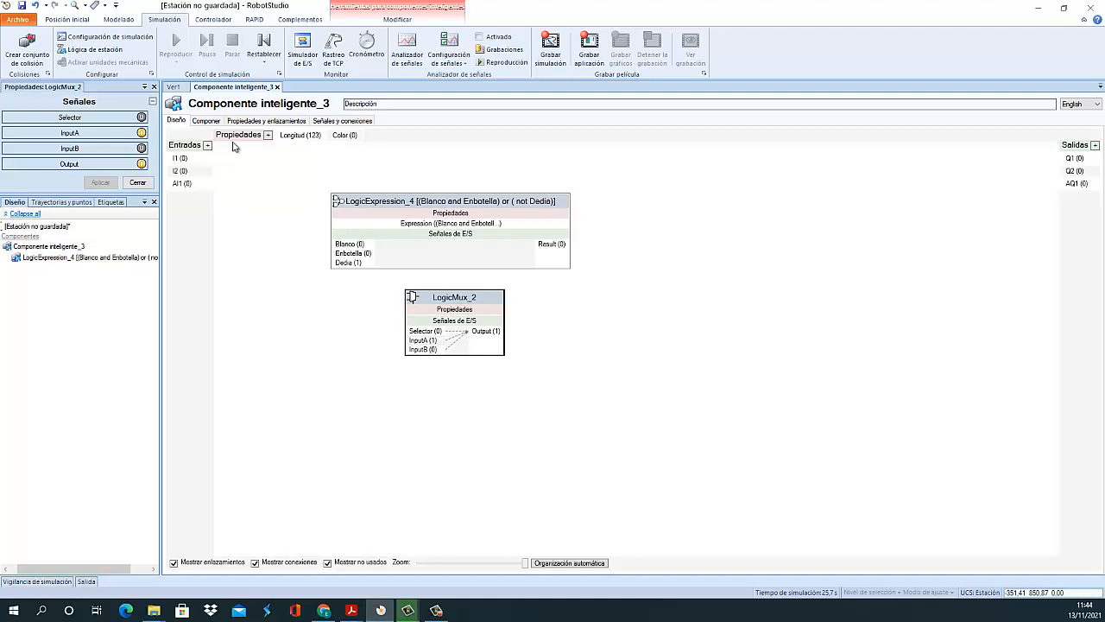
- Open the signals and properties category of components for adding another subordinate component
left_click(207, 121)
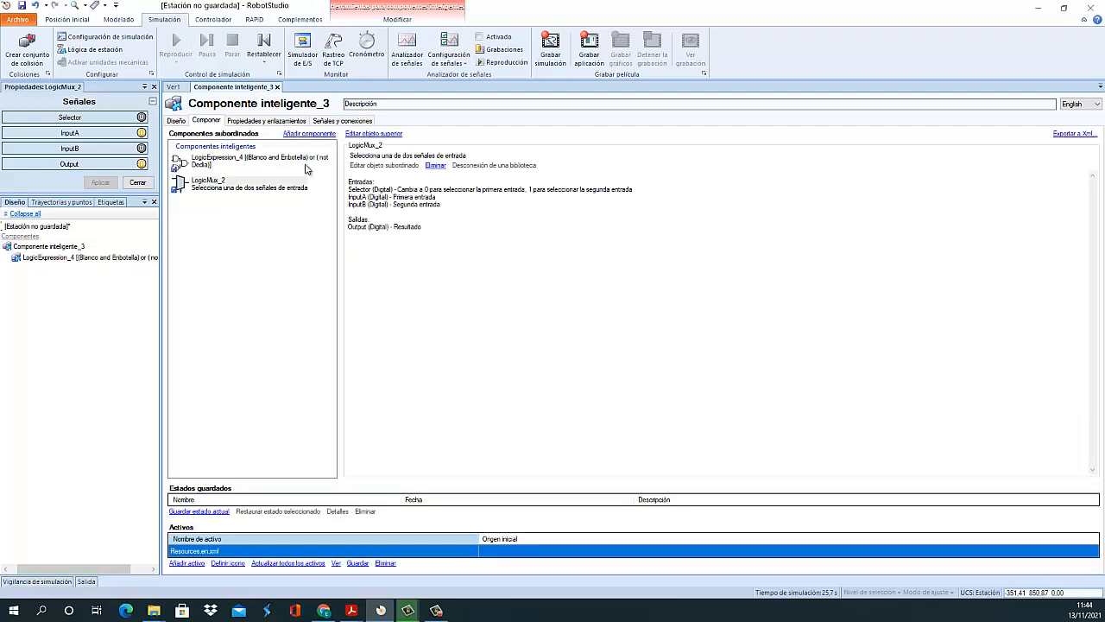
left_click(309, 133)
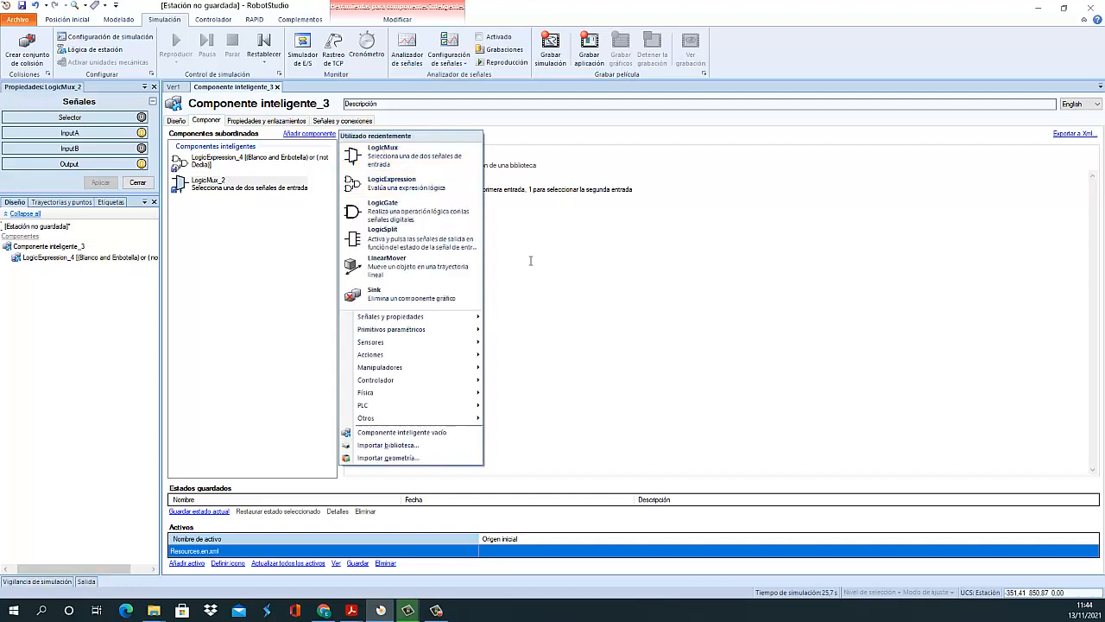
mouse_move(437, 317)
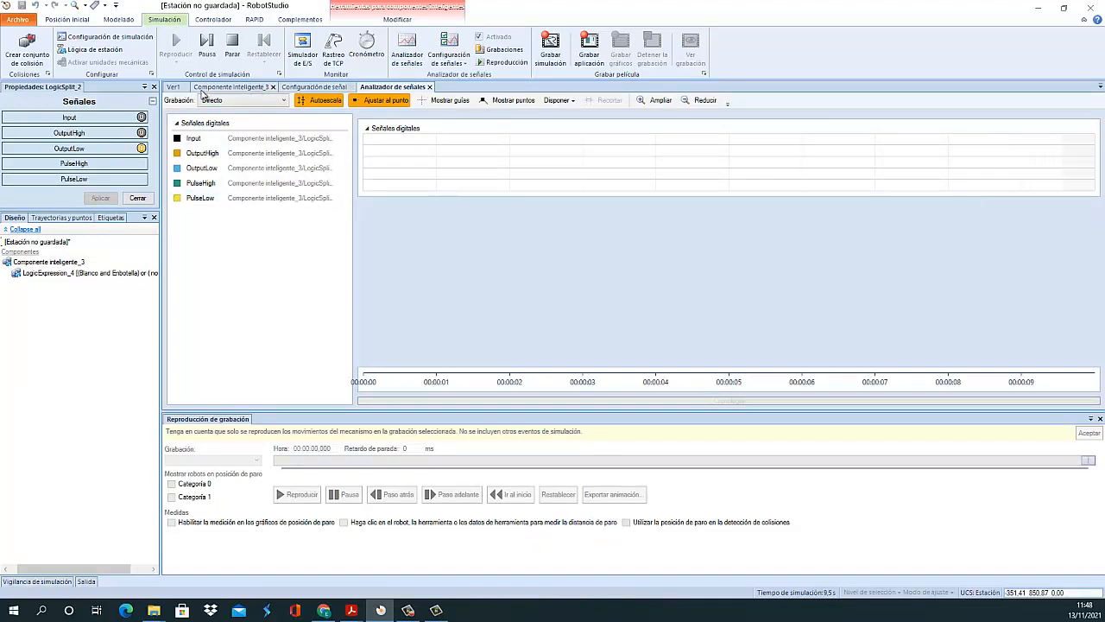
- Return to the Componente inteligente_3 design diagram and switch the LogicSplit's Input signal to 1 during the simulation
left_click(227, 87)
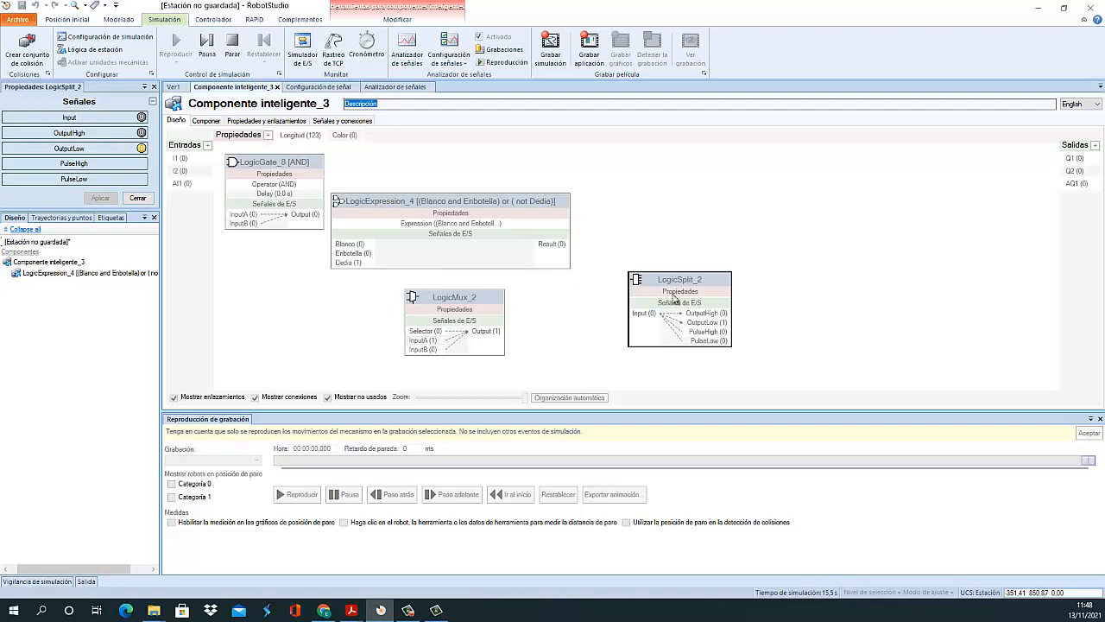
left_click(142, 118)
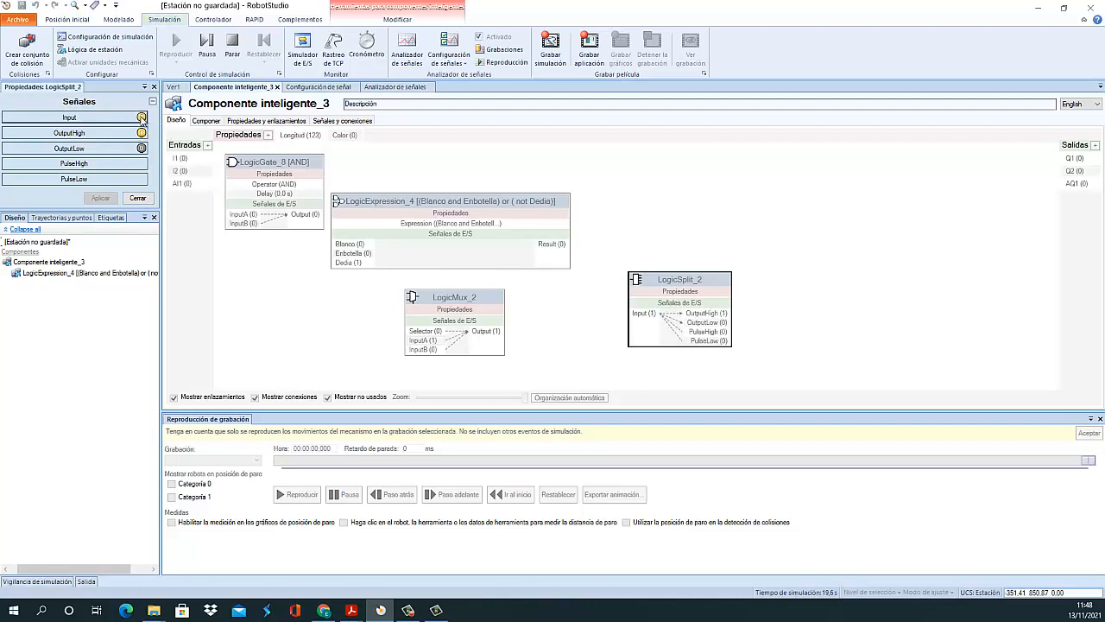
- Switch the LogicSplit's Input signal to 0, stop the simulation and examine the recorded signal traces in the signal analyzer
left_click(142, 118)
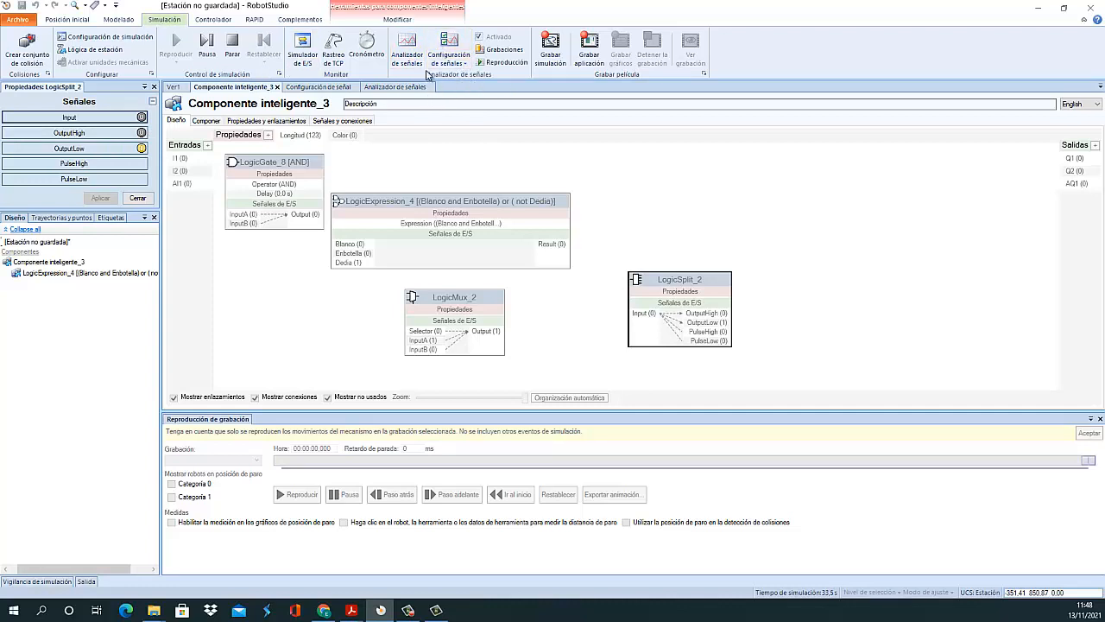
left_click(407, 52)
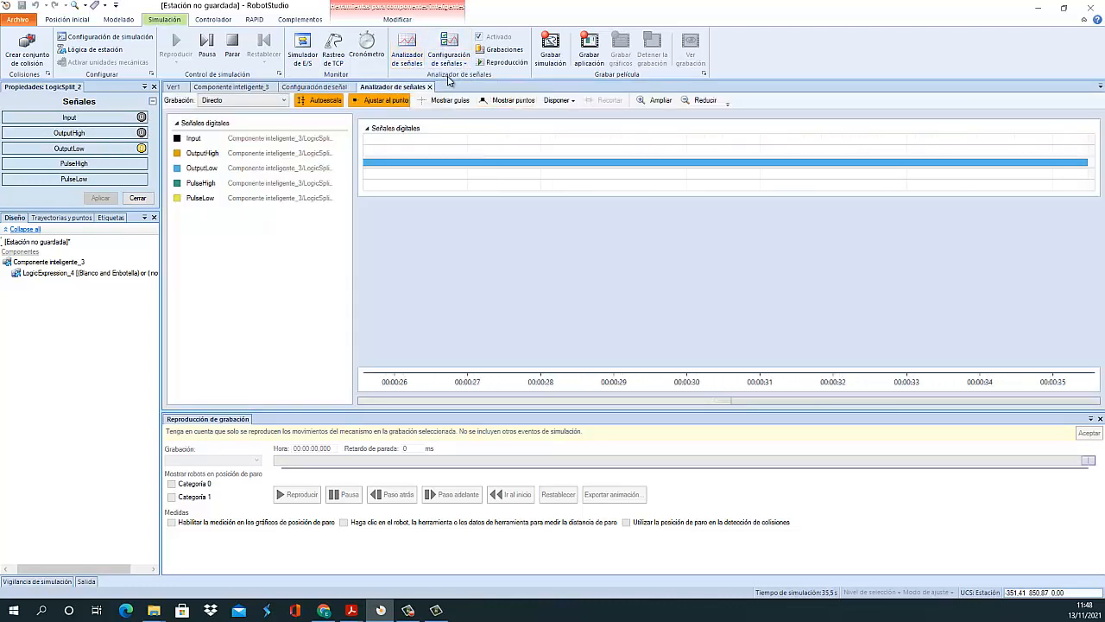
left_click(233, 52)
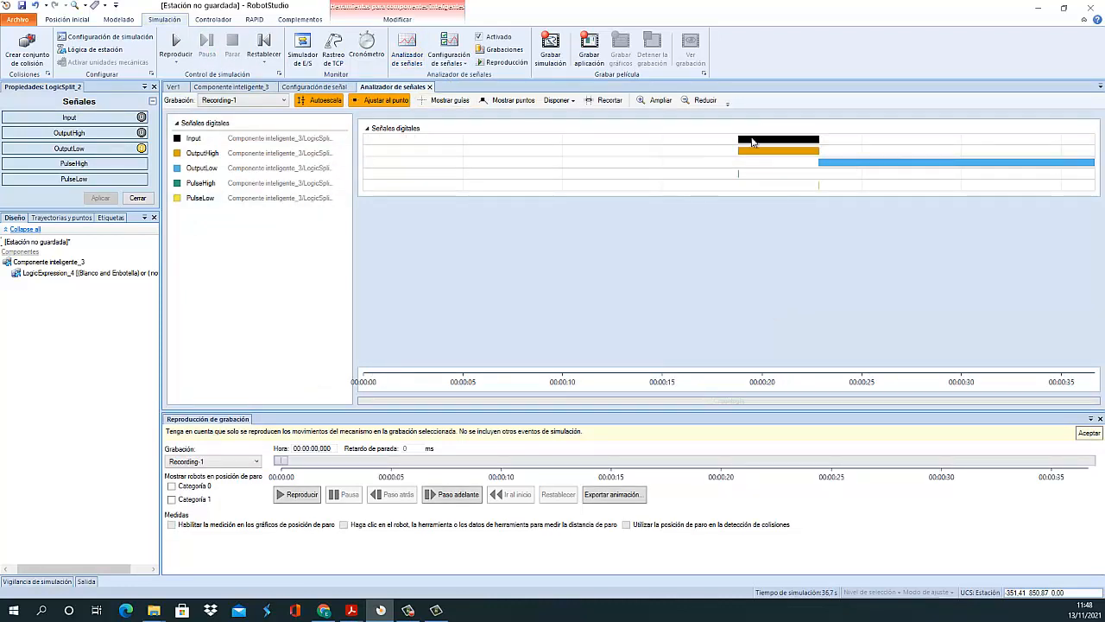
mouse_move(748, 144)
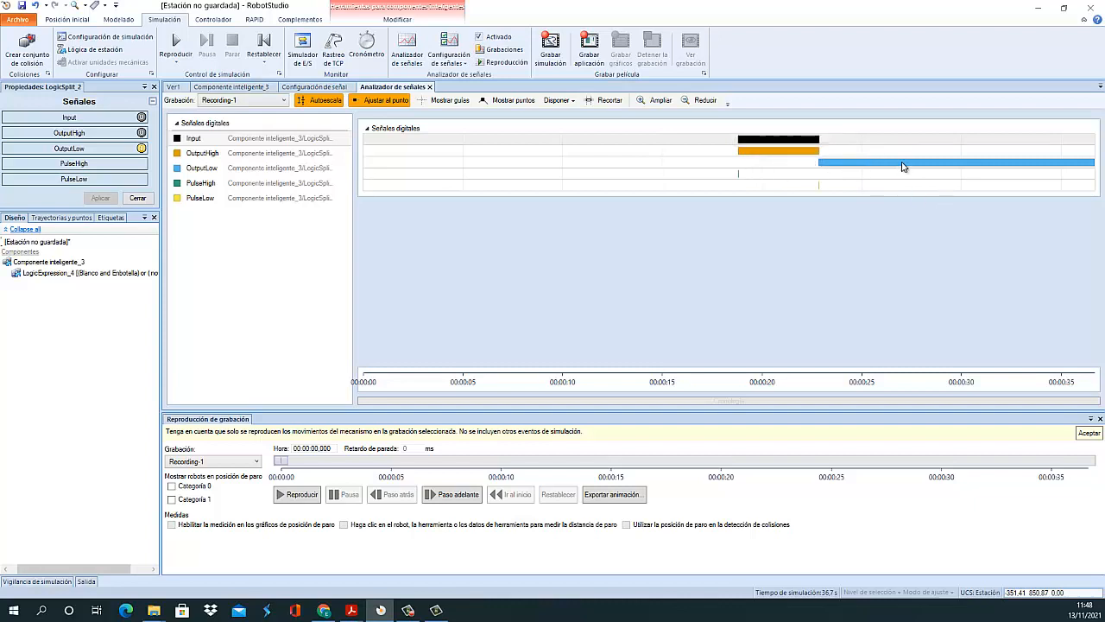
mouse_move(801, 148)
- Add a LogicSRLatch component to Componente inteligente_3 and place its block beside LogicMux_2 in the design diagram
left_click(226, 88)
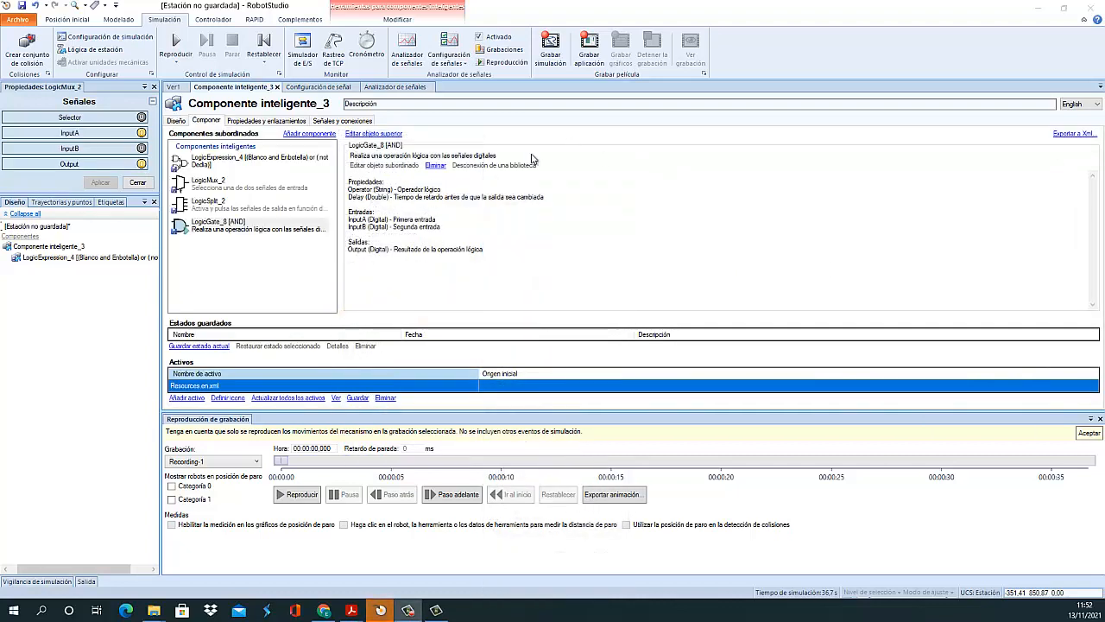
left_click(311, 133)
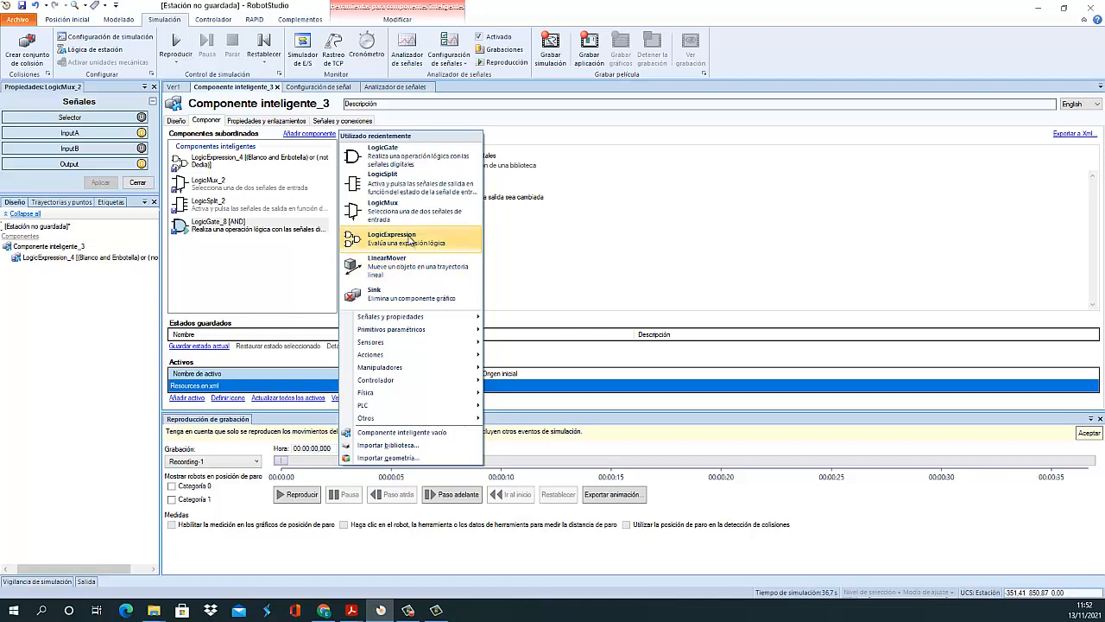
mouse_move(420, 320)
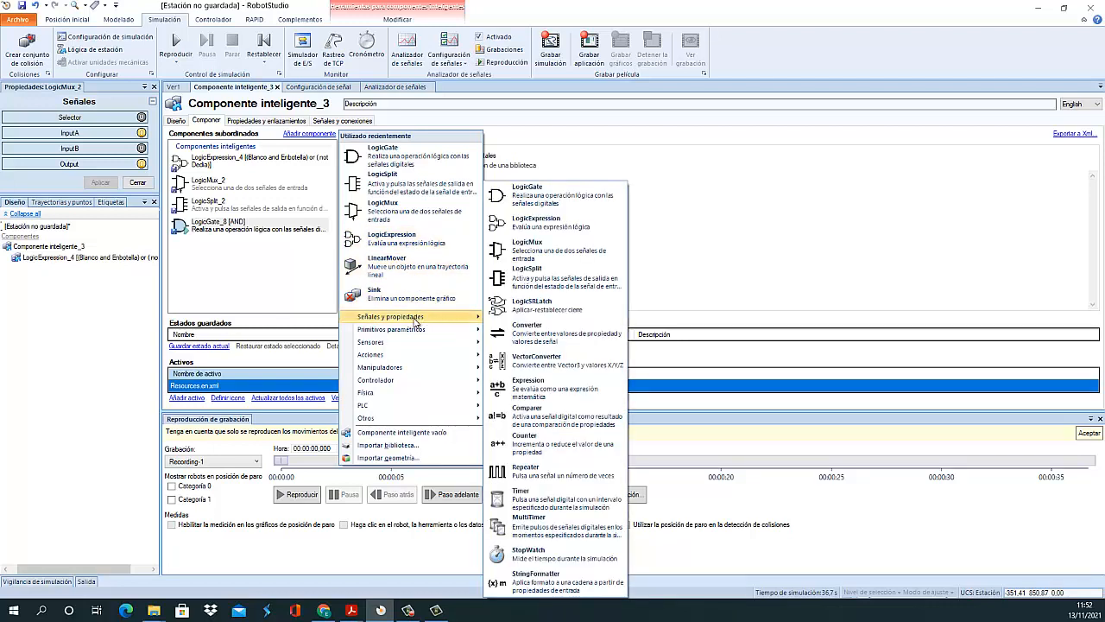
left_click(543, 309)
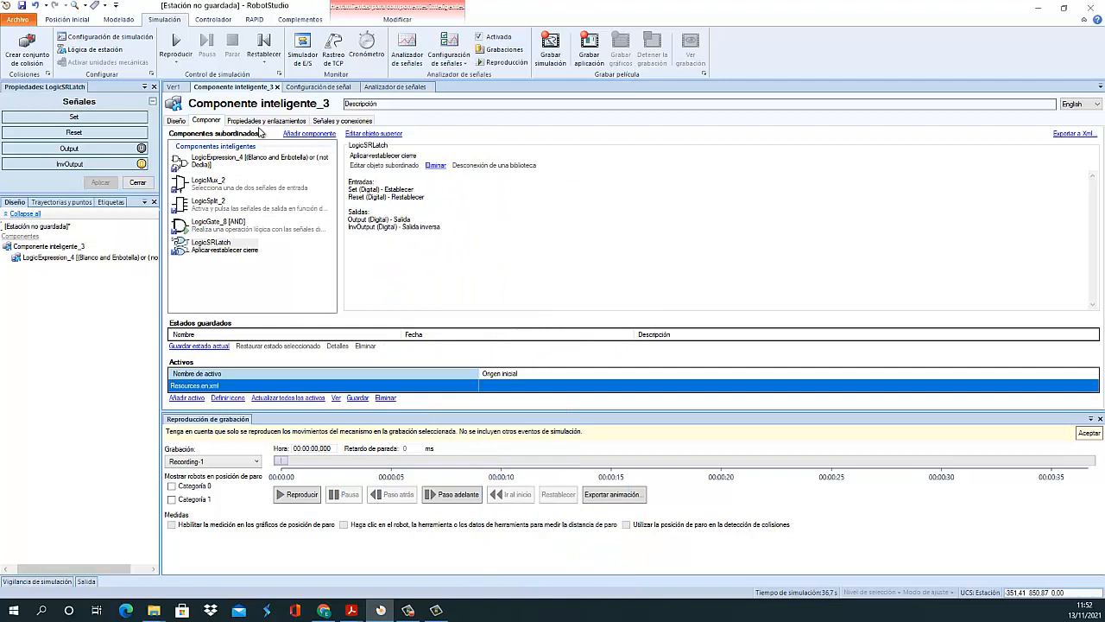
left_click(177, 121)
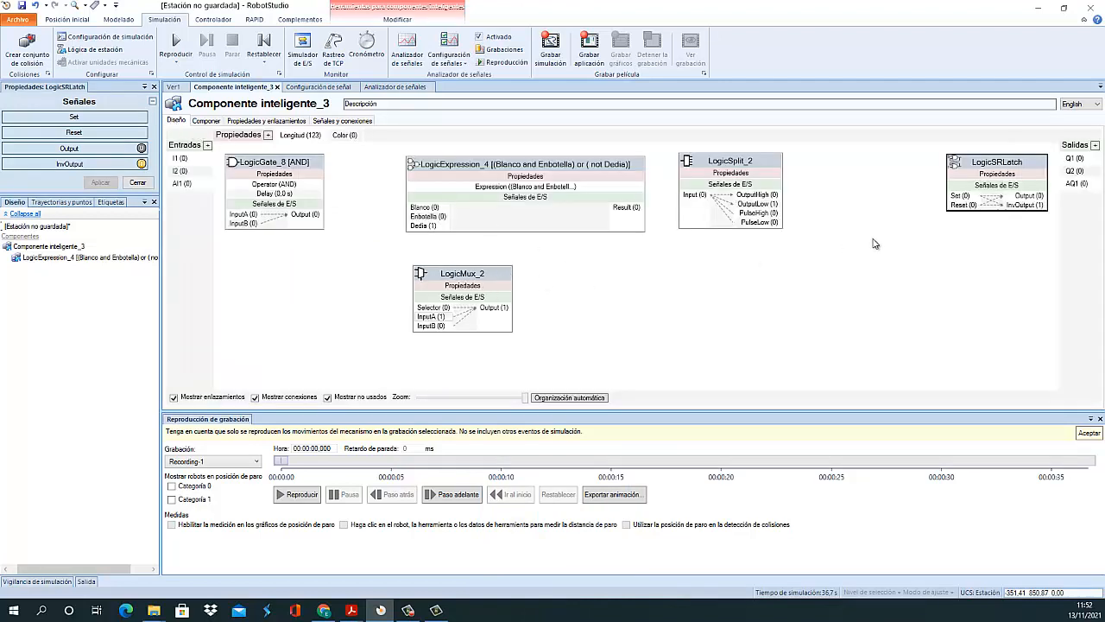
left_click_drag(978, 183, 606, 310)
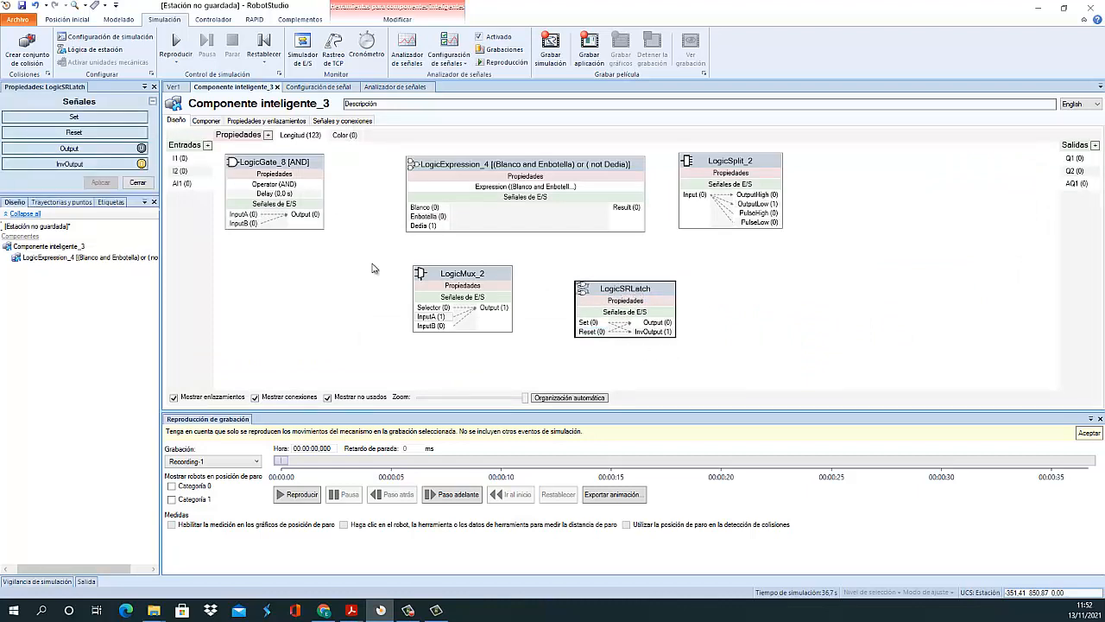
- Pulse the LogicSRLatch's Set signal twice and its Reset signal once to test the latch
left_click(126, 119)
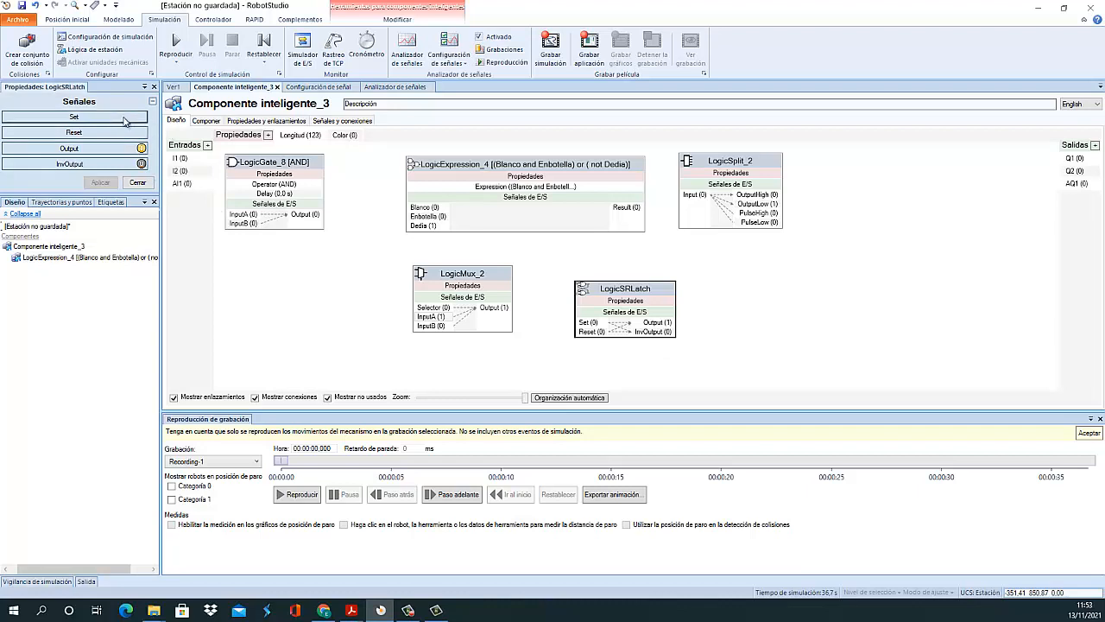
left_click(124, 122)
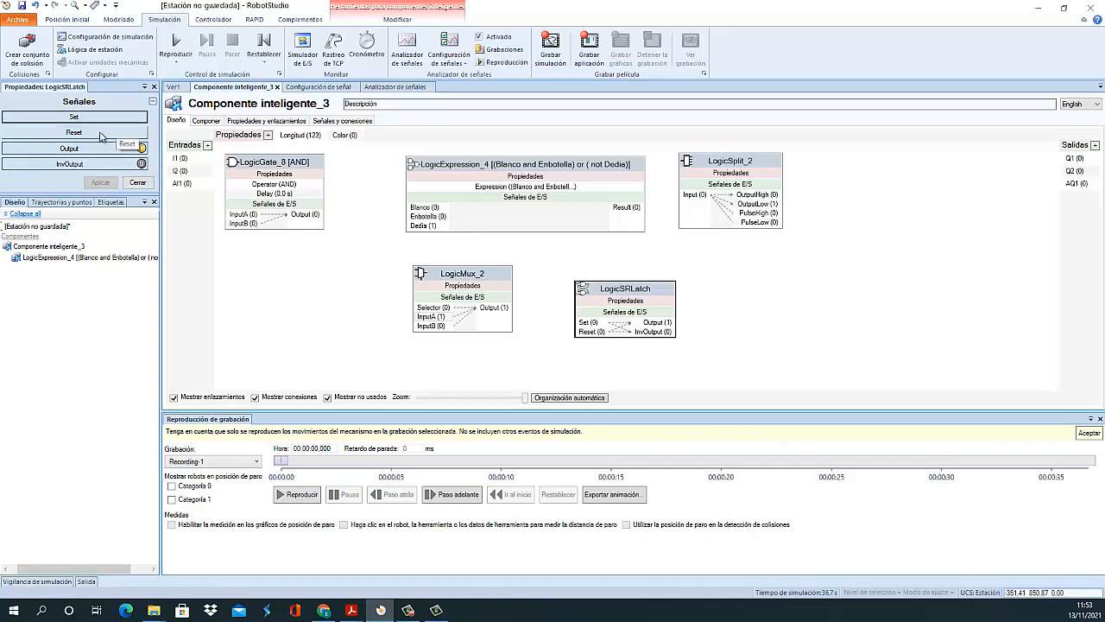
left_click(101, 134)
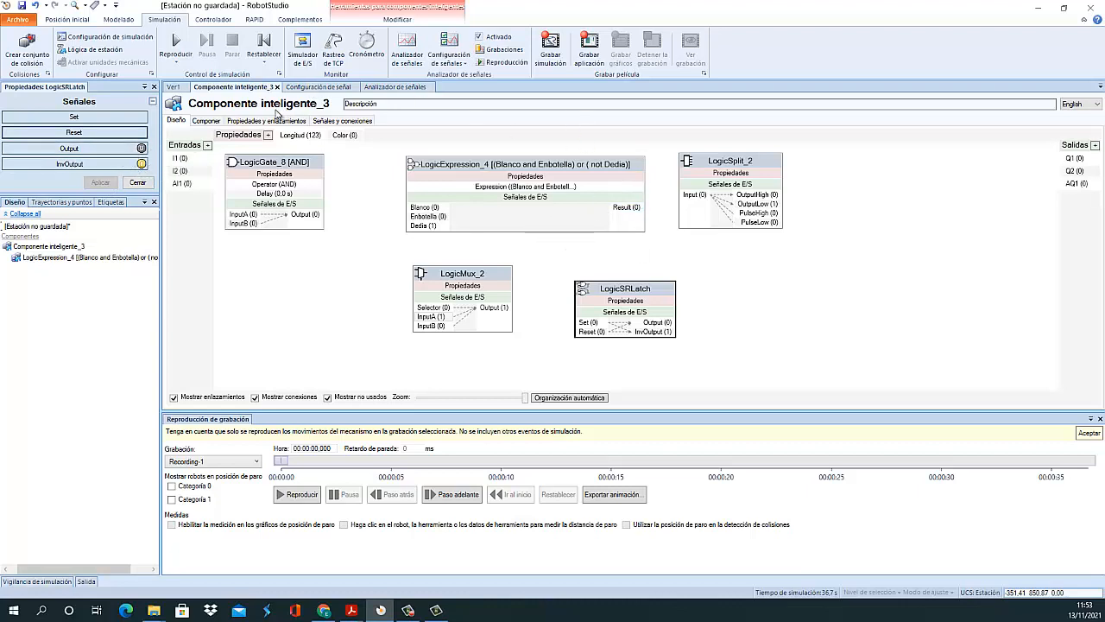
- Add a Converter component from the signals and properties category and return to the design diagram
left_click(208, 120)
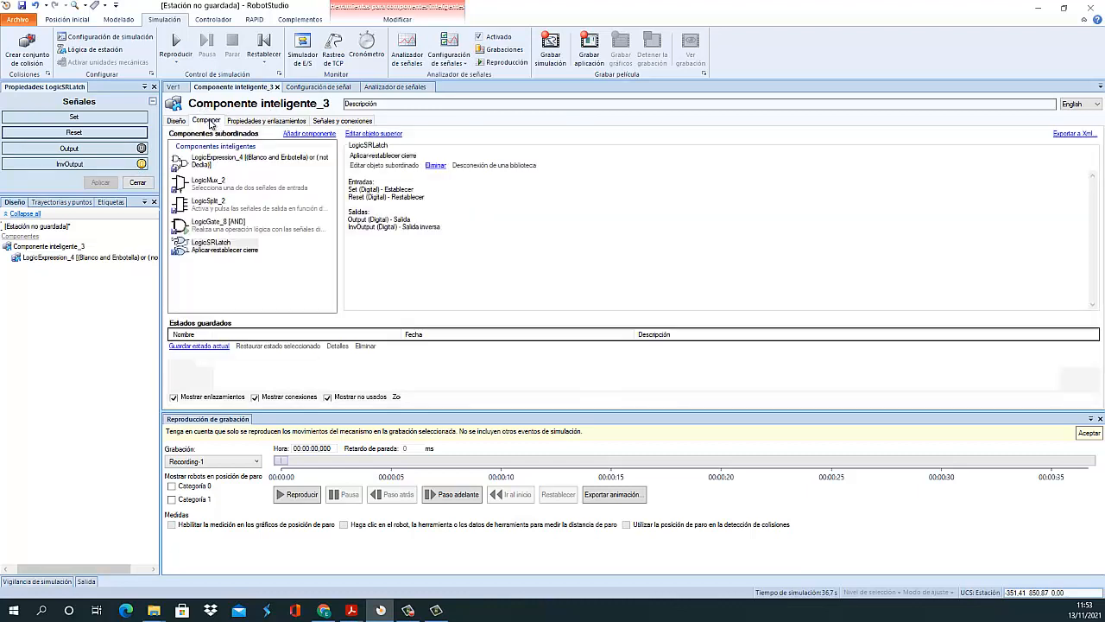
left_click(309, 133)
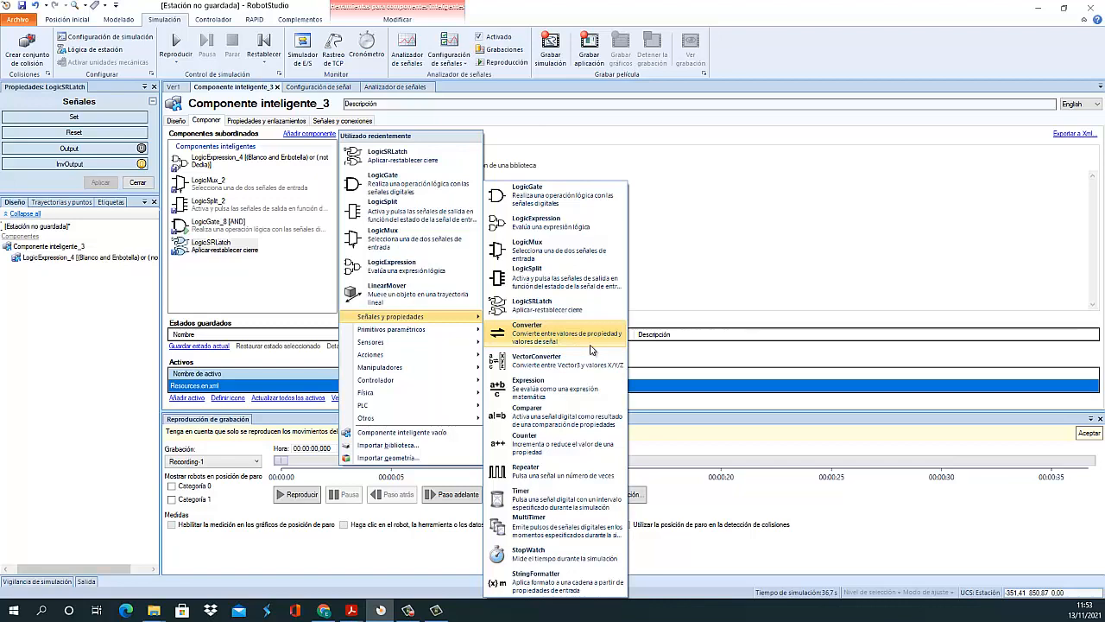
left_click(539, 336)
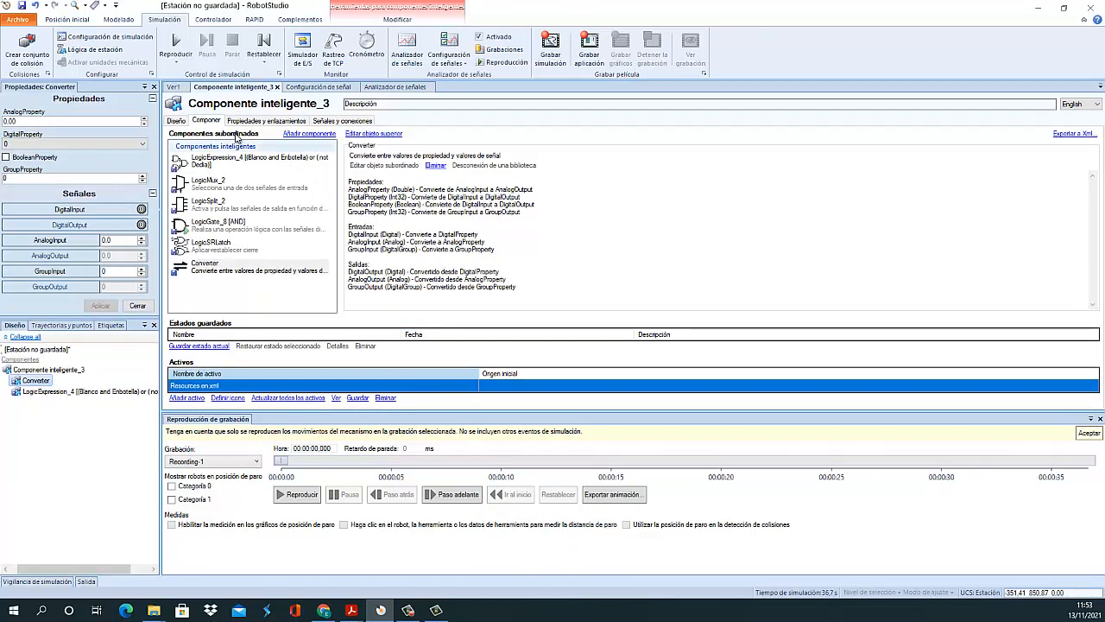
left_click(176, 121)
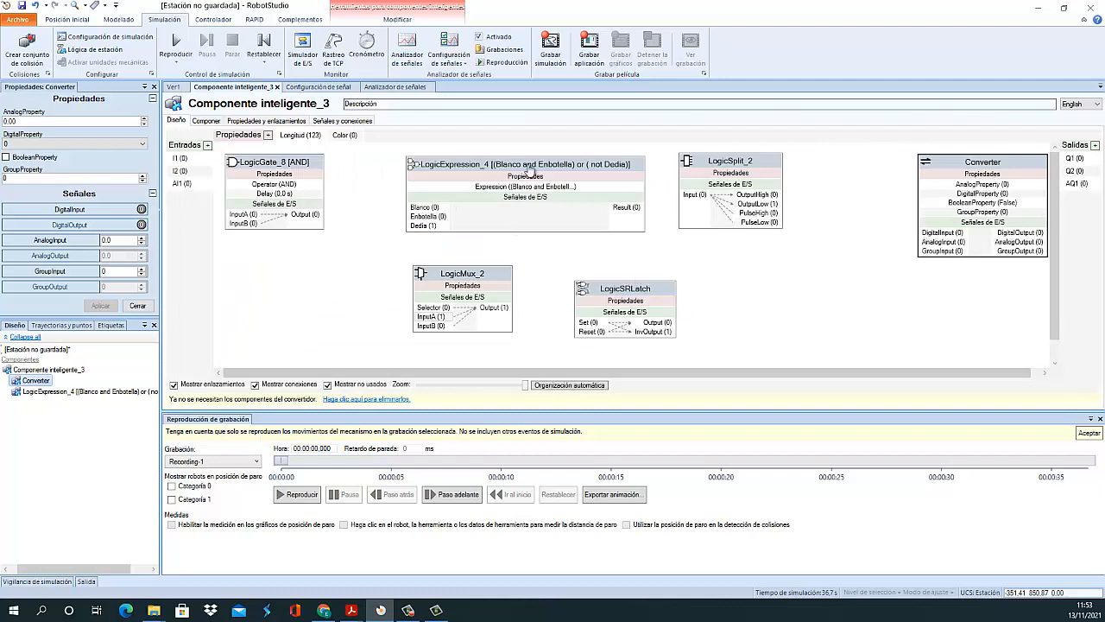
- Delete the LogicExpression, LogicGate, LogicSplit, LogicSRLatch and LogicMux blocks, and move the Converter block near the middle of the diagram
left_click(493, 166)
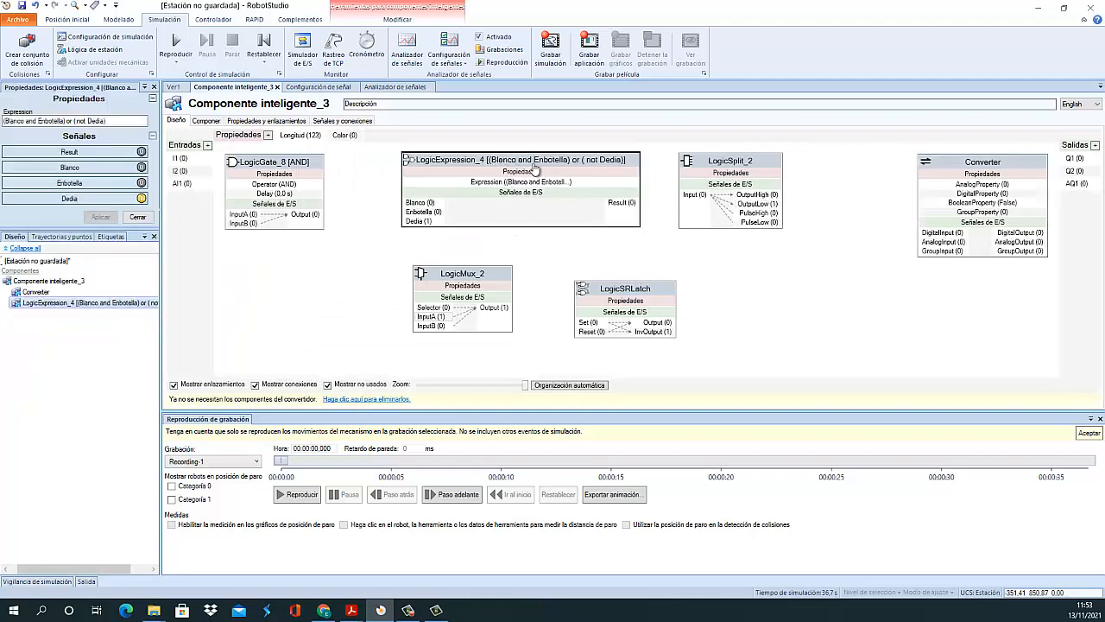
key("Delete")
left_click(315, 164)
key("Delete")
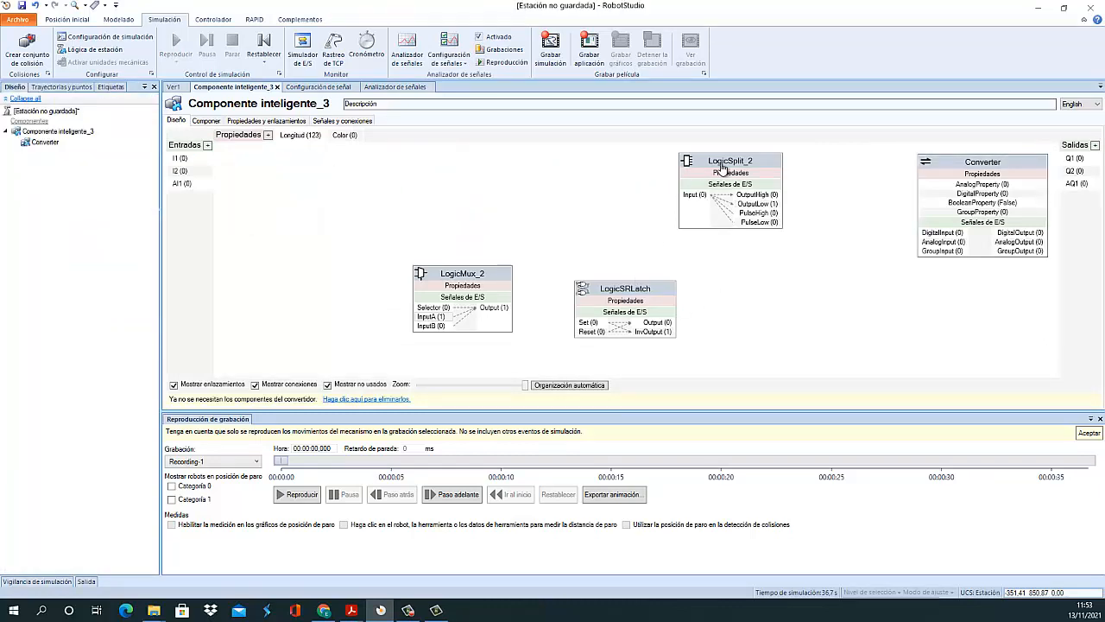
left_click(725, 162)
key("Delete")
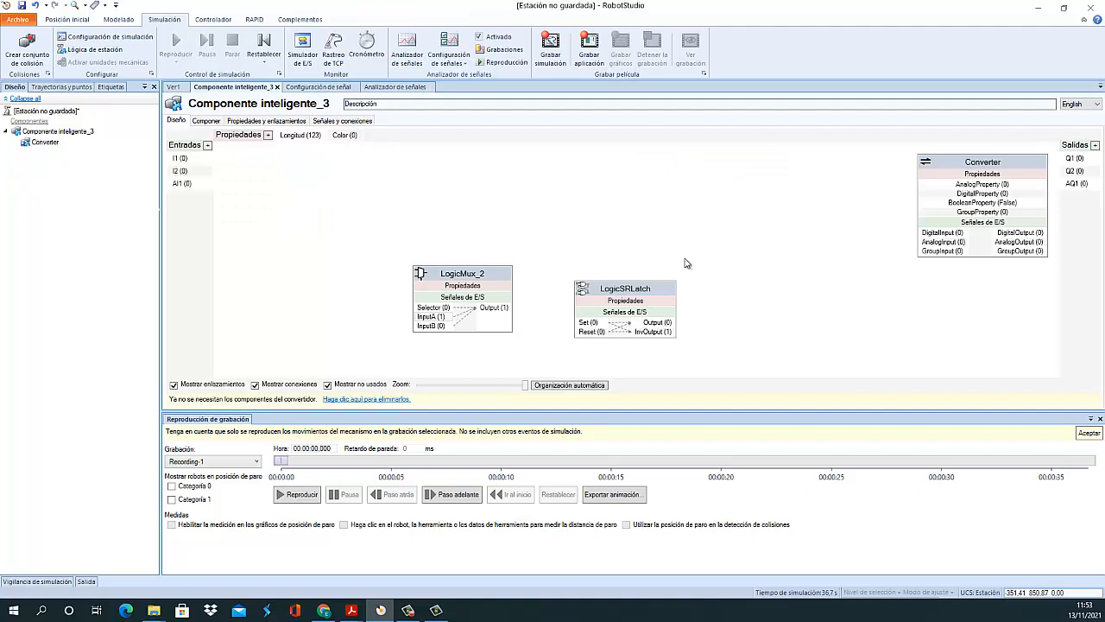
left_click(640, 288)
key("Delete")
left_click(465, 275)
key("Delete")
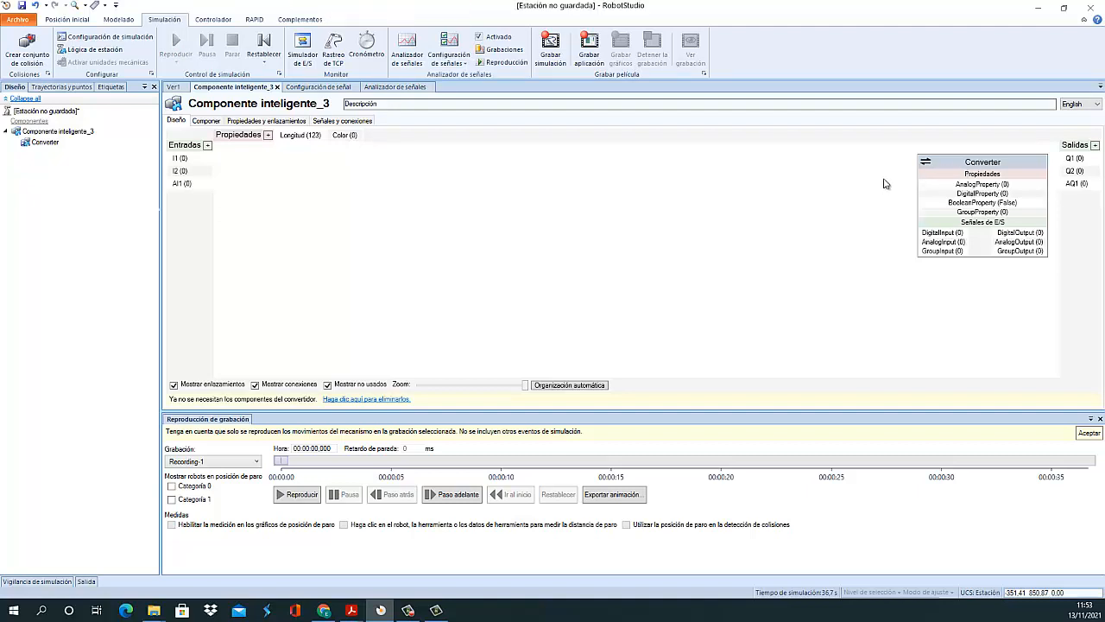
left_click_drag(968, 162, 463, 211)
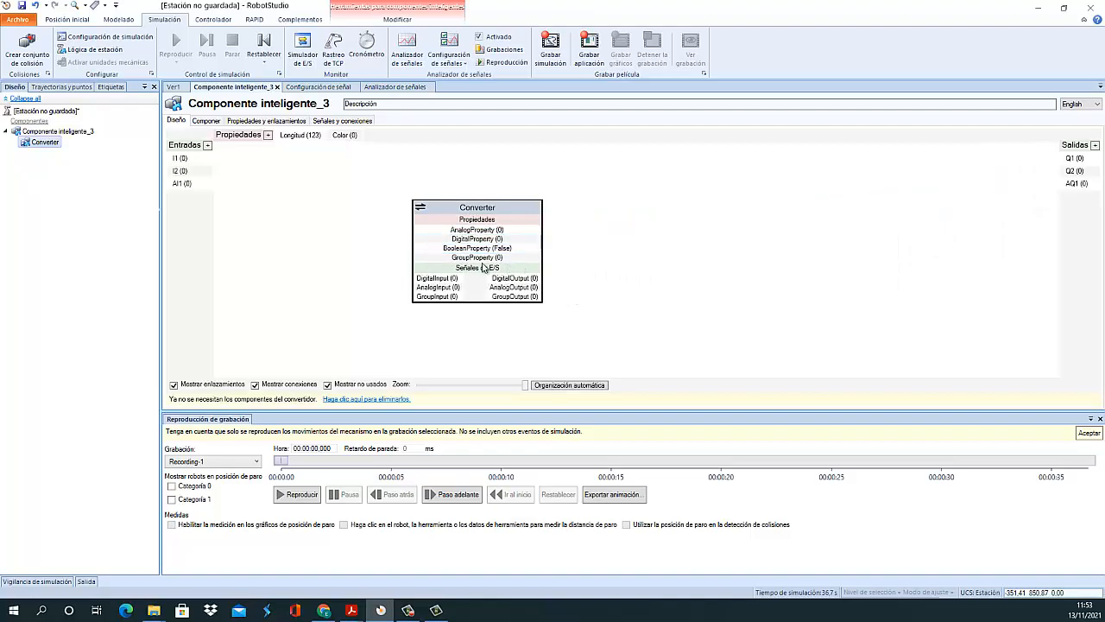